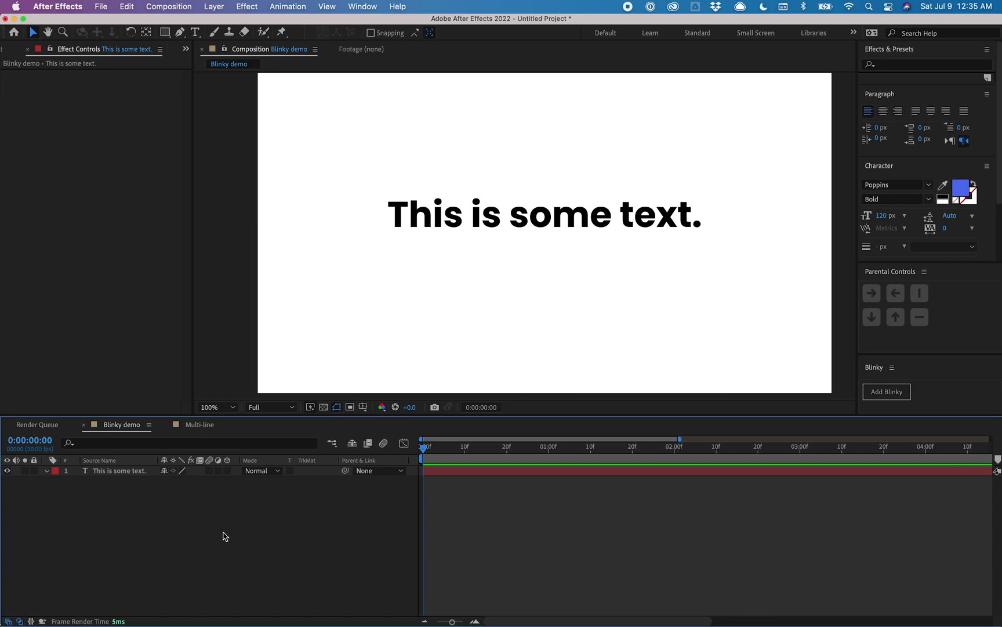
# - Add a Blinky cursor layer after 'This is some text' and reselect the text layer
pyautogui.click(137, 473)
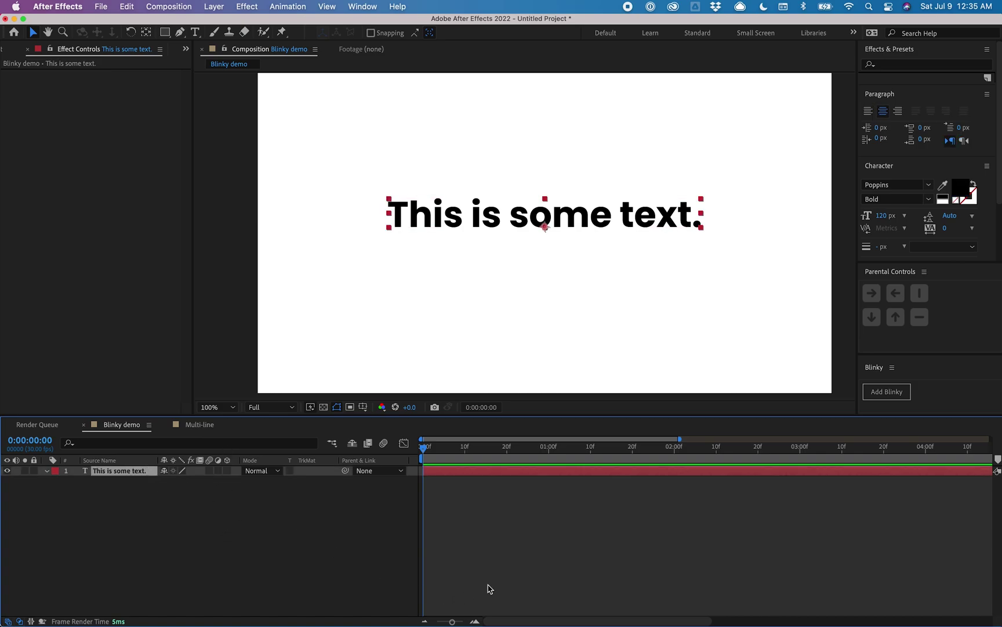
pyautogui.click(887, 394)
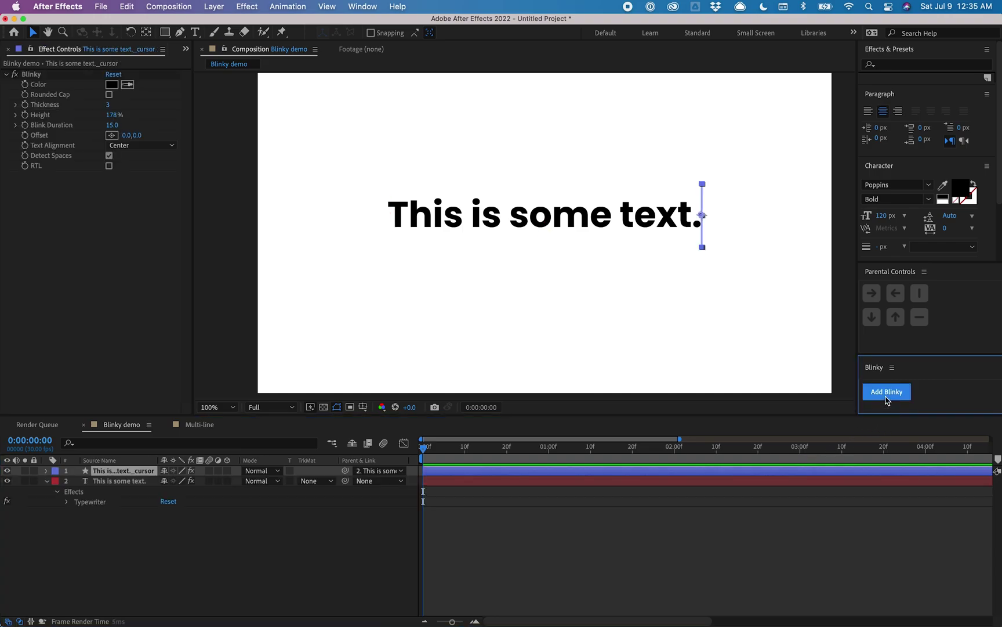
pyautogui.click(603, 539)
pyautogui.click(540, 482)
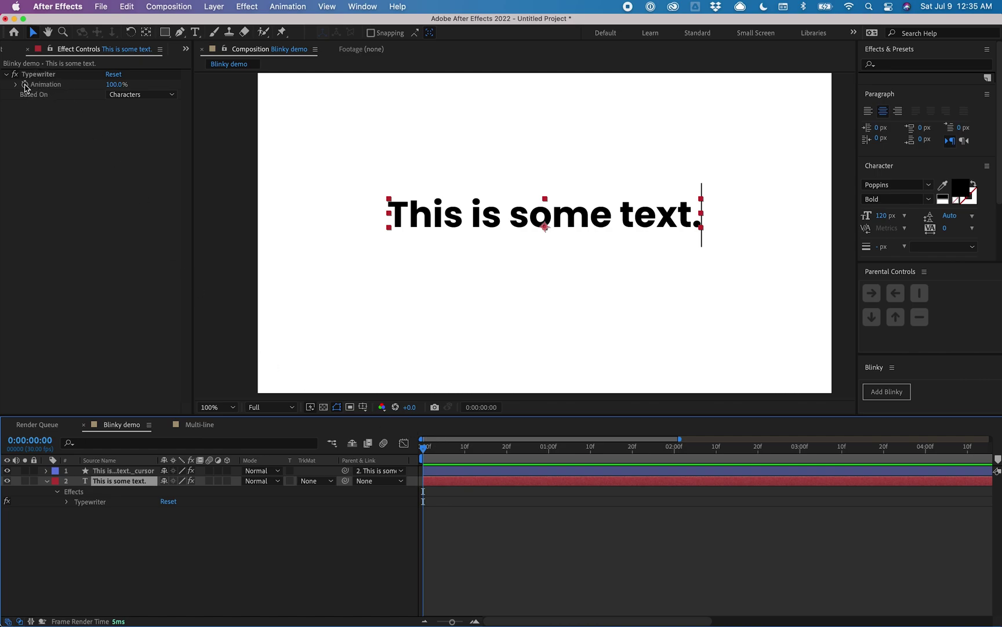
# - Keyframe Typewriter Animation from 0% at 0 s to 100% at 2 s and preview it
pyautogui.click(25, 87)
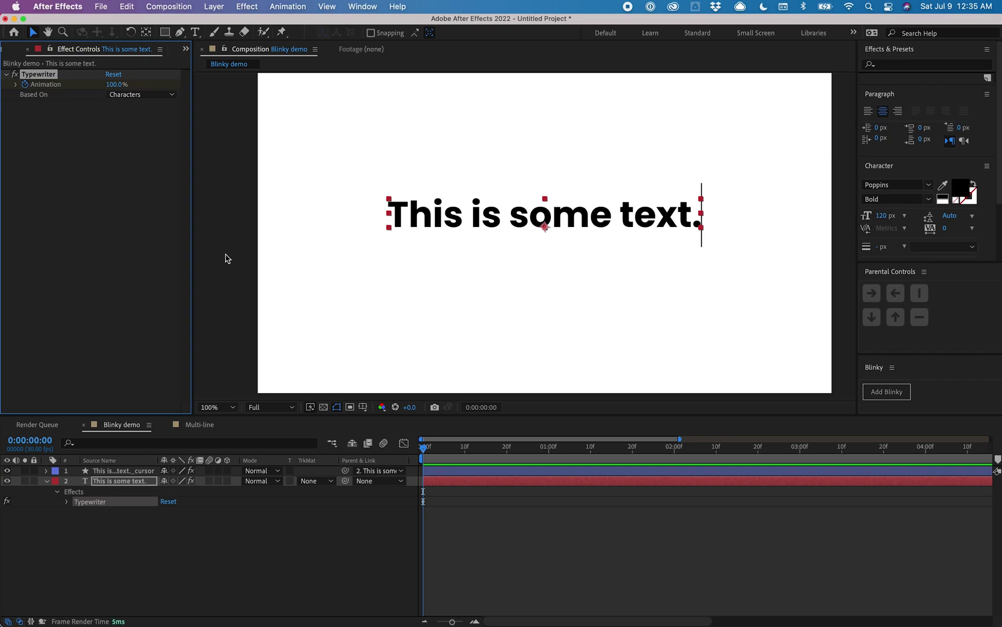
pyautogui.press('u')
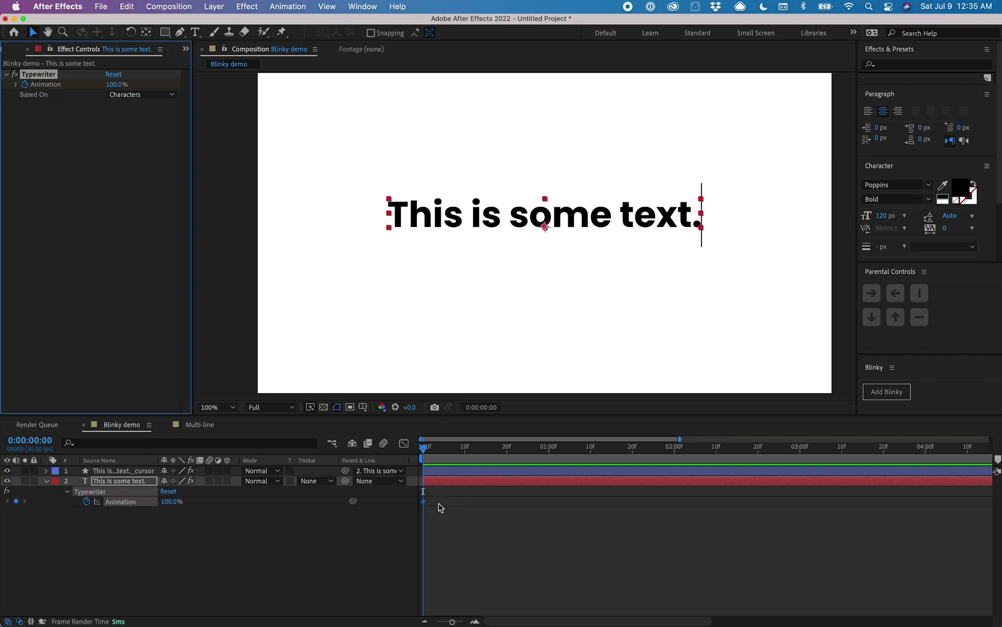
pyautogui.moveTo(425, 502); pyautogui.dragTo(674, 510)
pyautogui.moveTo(112, 84); pyautogui.dragTo(45, 85)
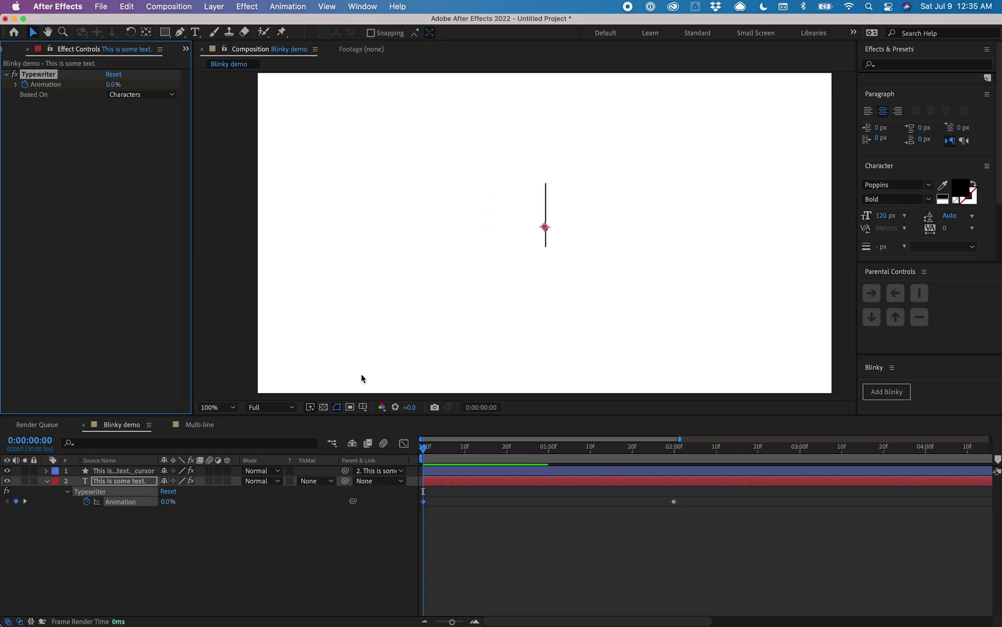
pyautogui.click(597, 547)
pyautogui.press('space')
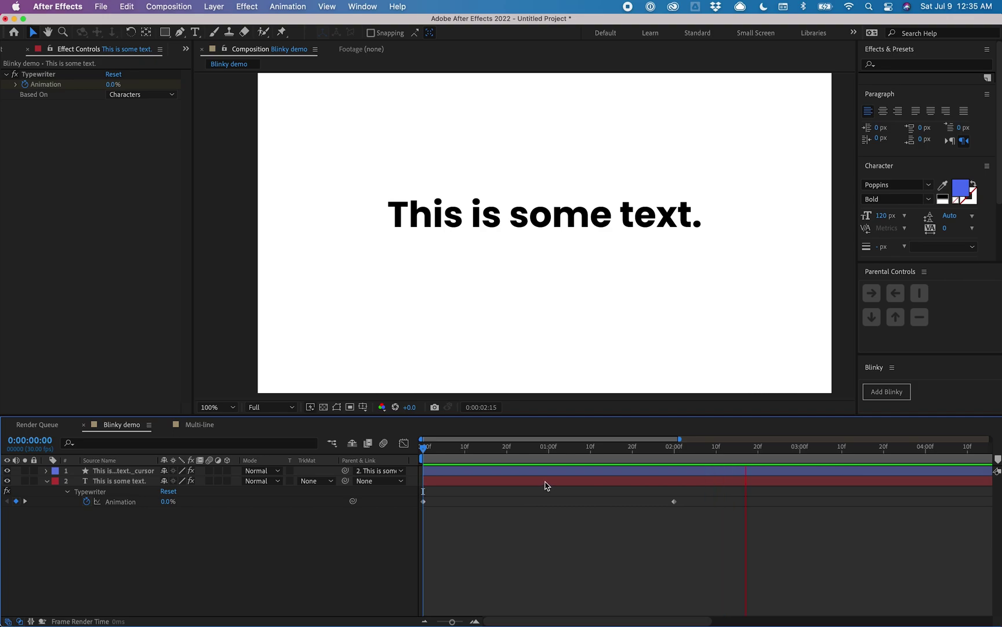
pyautogui.press('space')
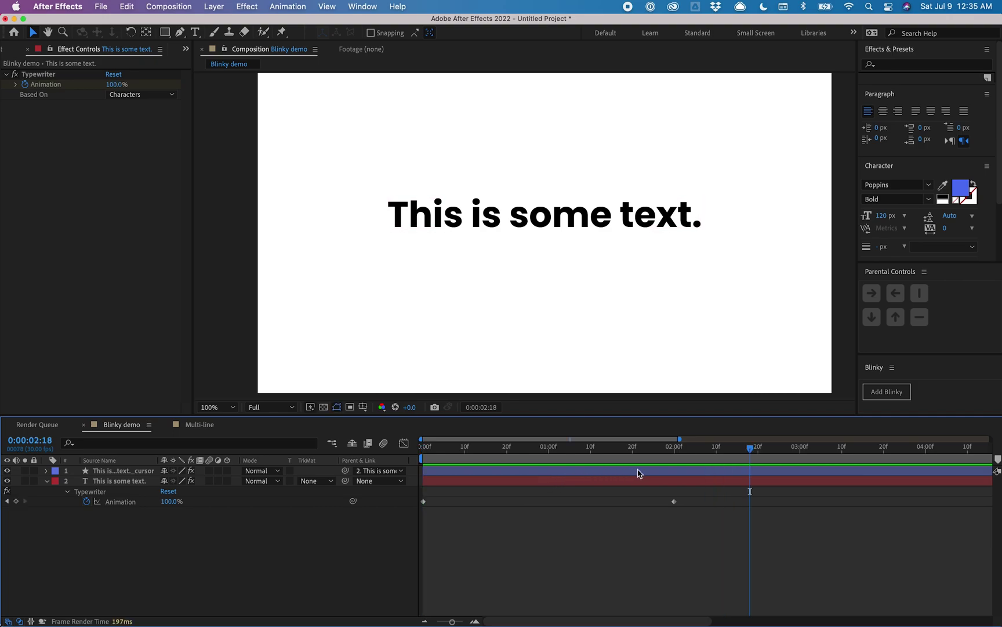
# - Select the cursor layer and set the Blinky cursor colour to red
pyautogui.click(678, 450)
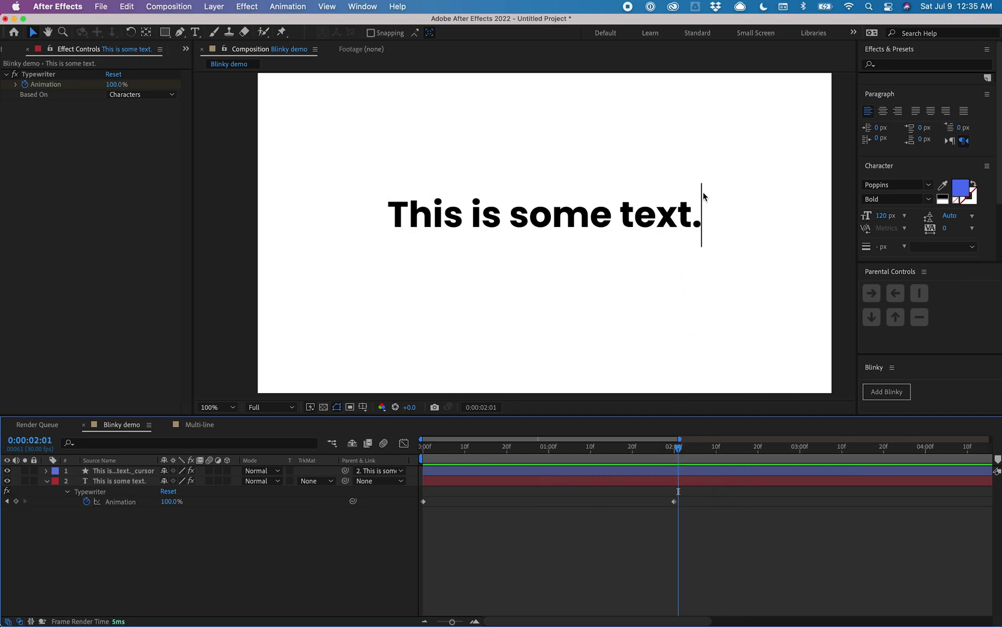
pyautogui.click(660, 472)
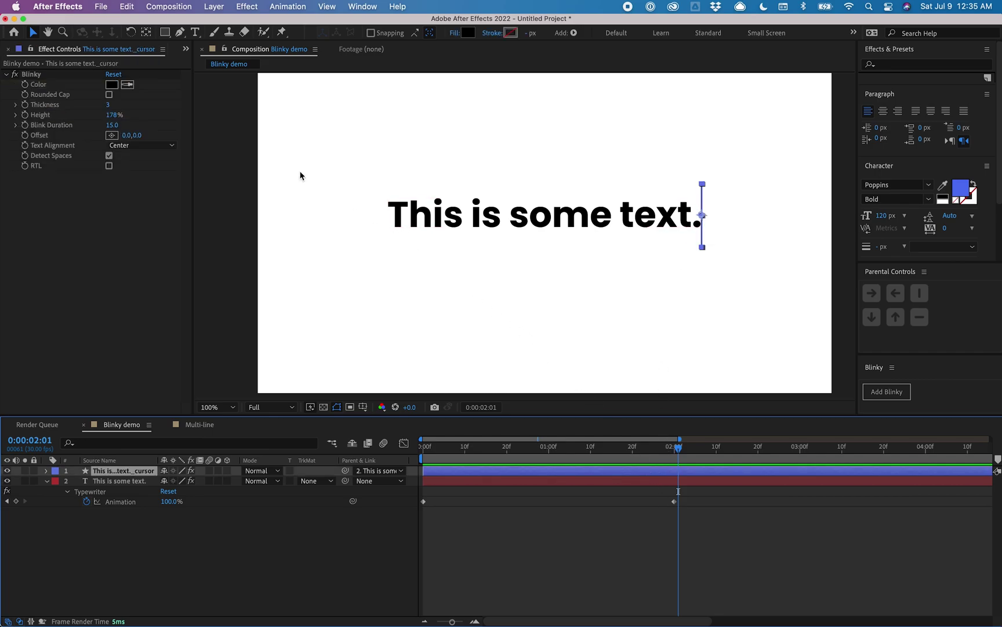
pyautogui.click(111, 85)
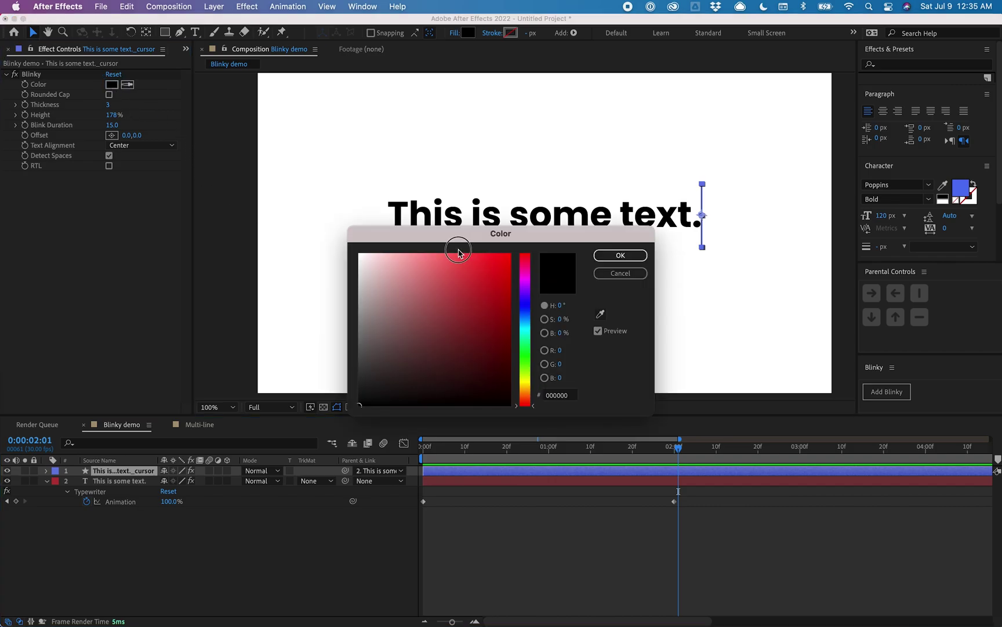
pyautogui.click(475, 257)
pyautogui.click(620, 255)
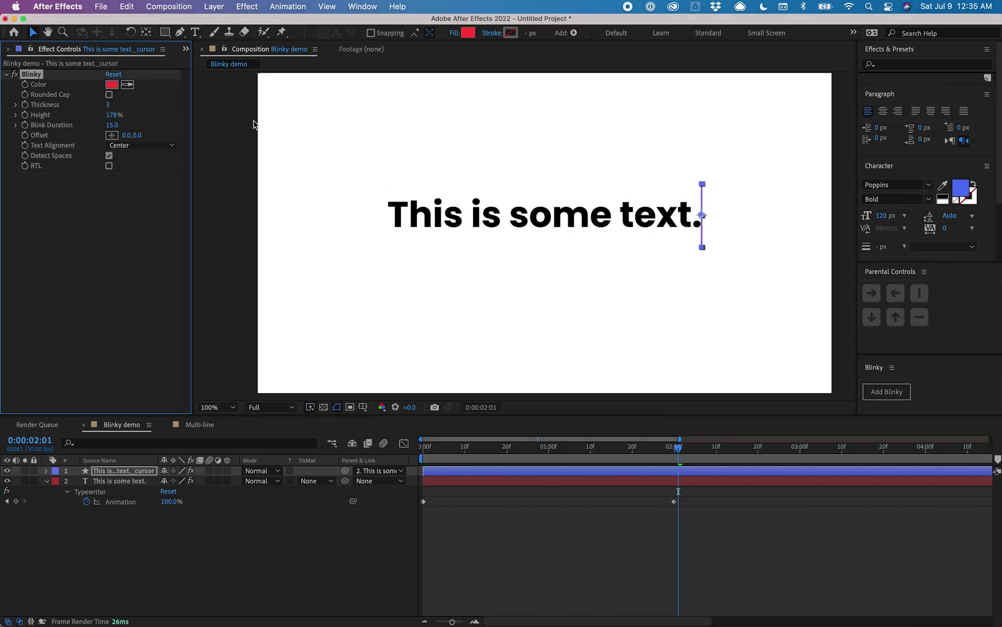
# - Thicken the cursor and turn on Rounded Cap
pyautogui.moveTo(109, 104); pyautogui.dragTo(151, 107)
pyautogui.click(109, 94)
pyautogui.click(128, 257)
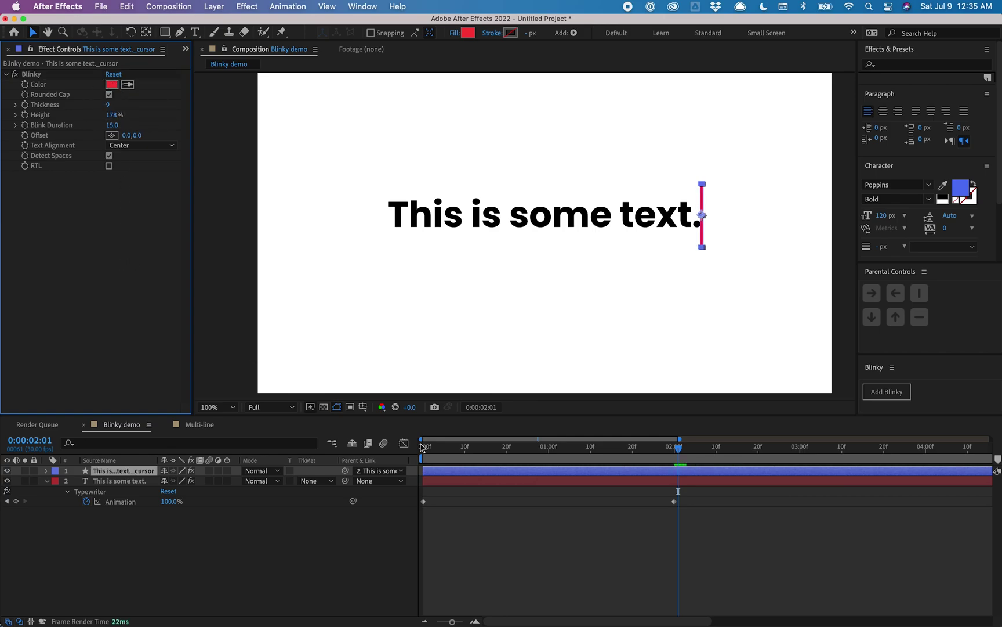
pyautogui.click(644, 532)
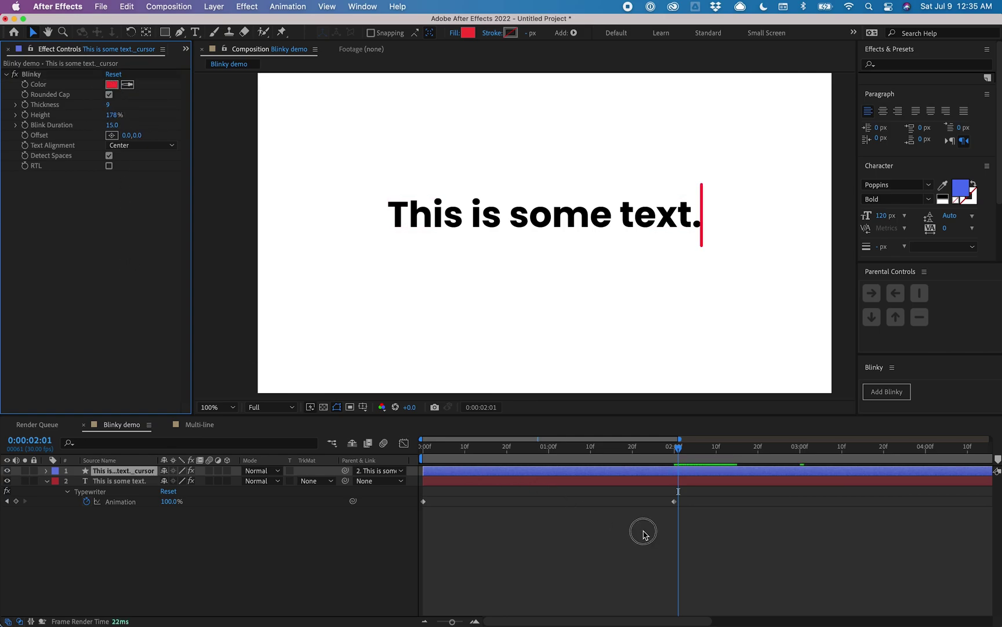
# - Set the cursor Thickness to 24 and Offset to 13,0
pyautogui.click(114, 110)
pyautogui.moveTo(114, 109); pyautogui.dragTo(188, 123)
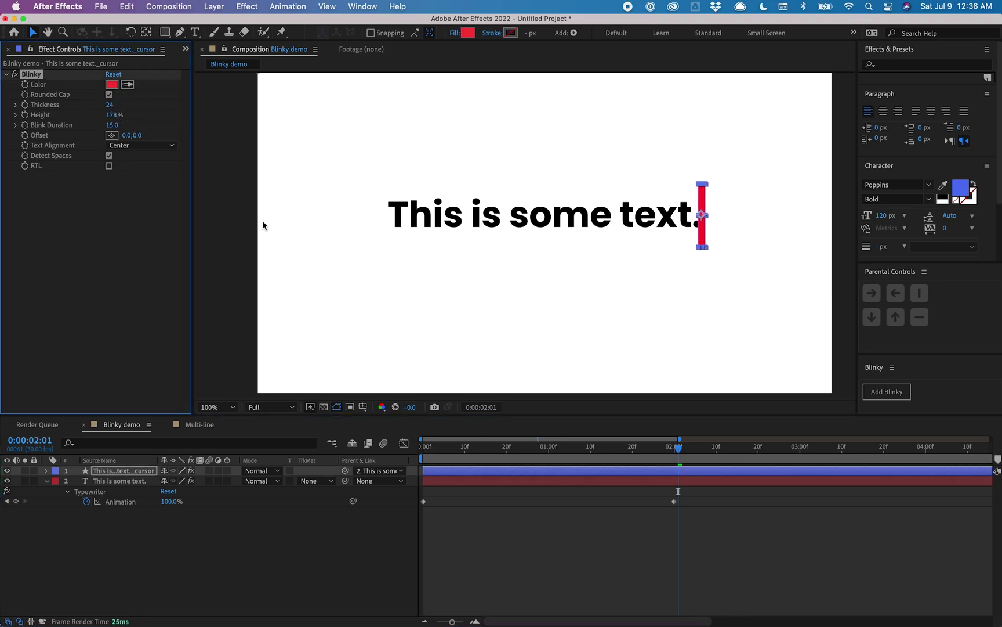
pyautogui.click(647, 555)
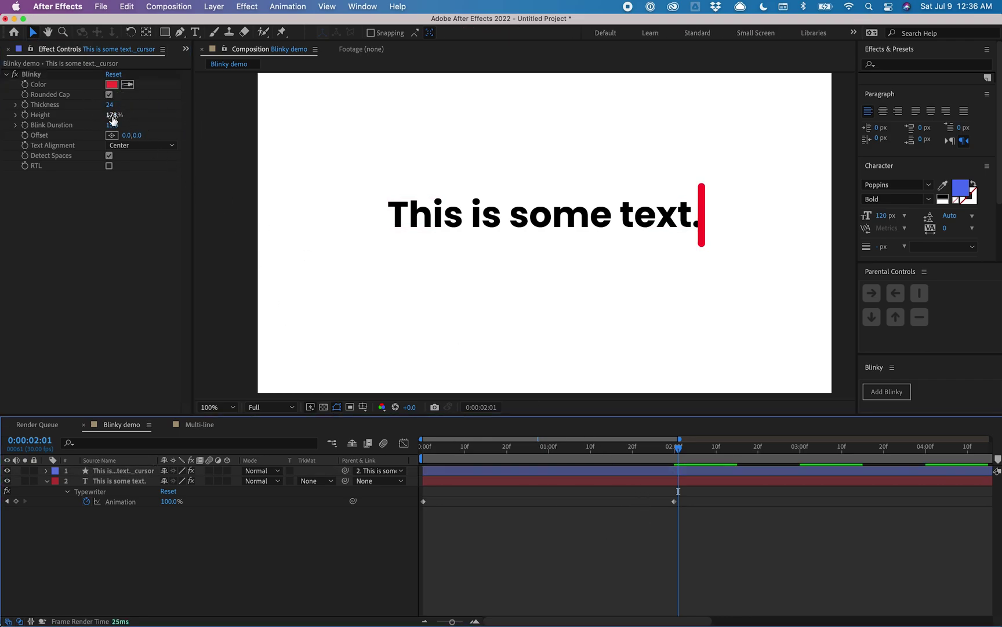
pyautogui.moveTo(127, 135); pyautogui.dragTo(131, 137)
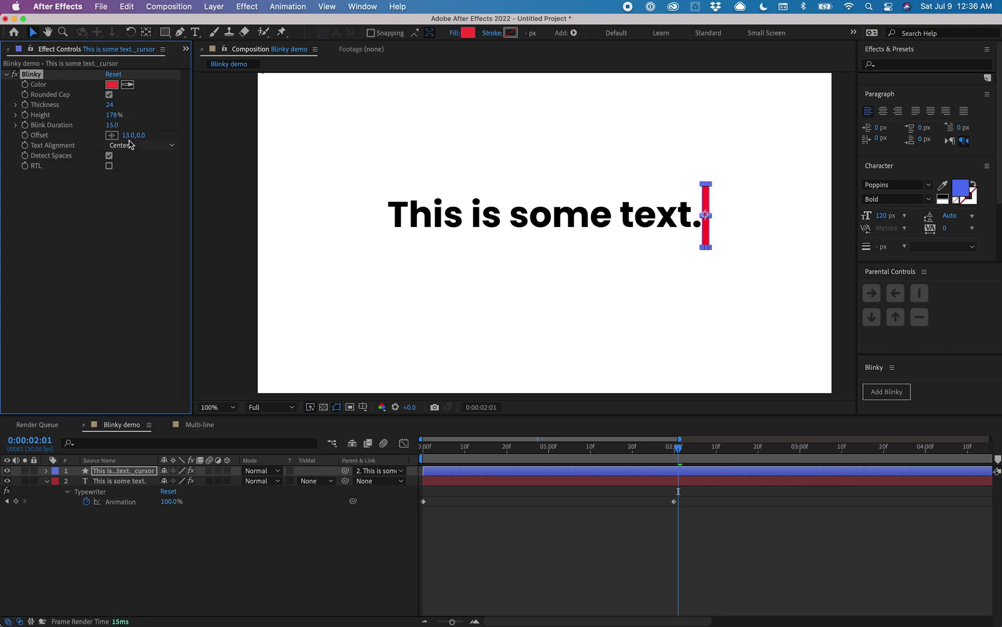
pyautogui.click(660, 523)
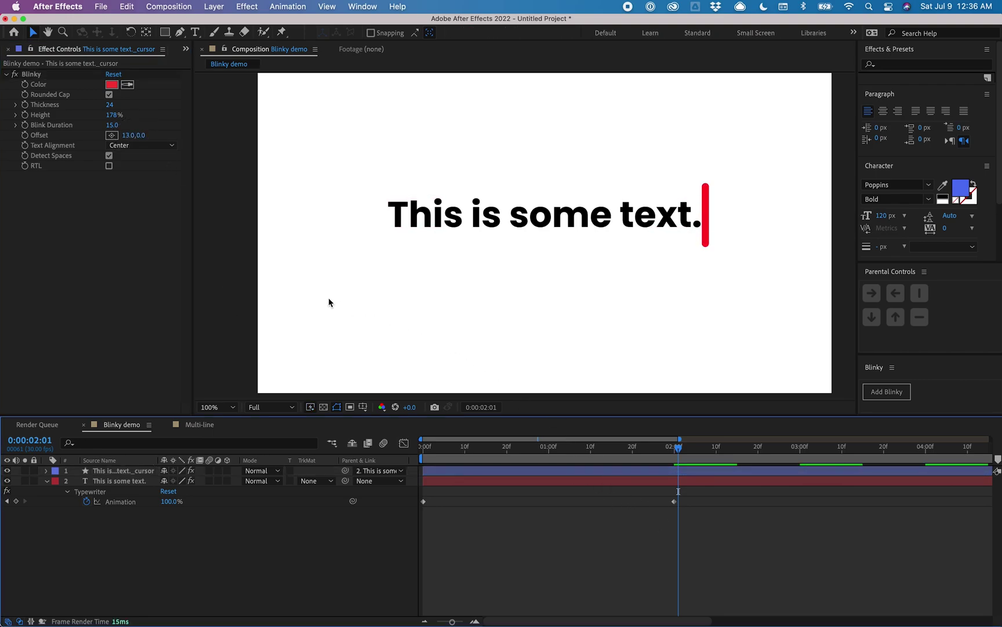
pyautogui.click(112, 105)
# - Set Blinky Thickness 136, Rounded Cap off, Height 14% and Offset 78,46
pyautogui.moveTo(111, 106); pyautogui.dragTo(812, 130)
pyautogui.click(108, 95)
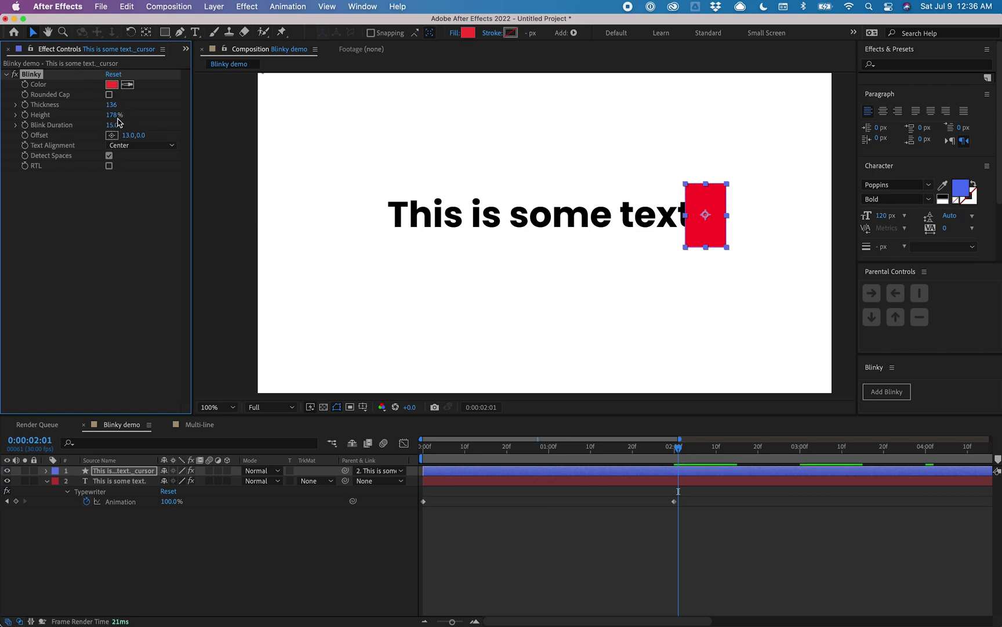
pyautogui.moveTo(111, 115); pyautogui.dragTo(37, 135)
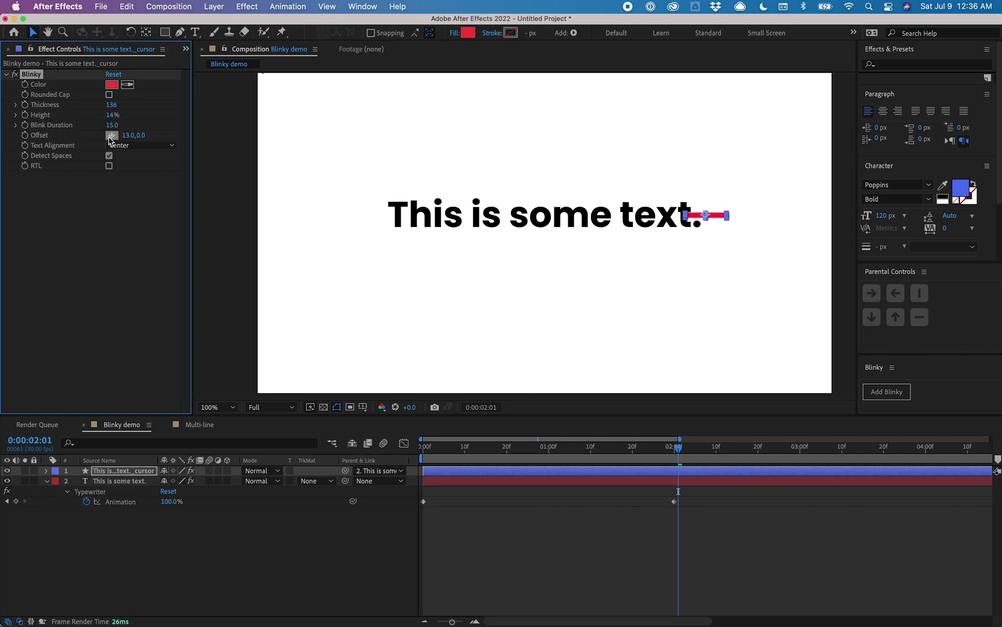
pyautogui.moveTo(124, 135); pyautogui.dragTo(173, 137)
pyautogui.click(731, 557)
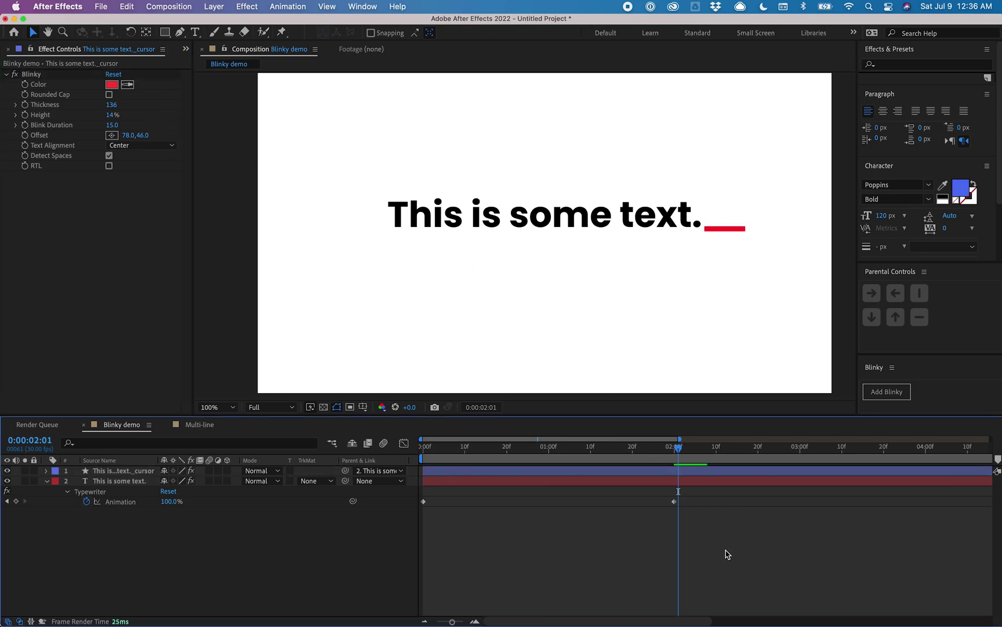
pyautogui.moveTo(678, 459); pyautogui.dragTo(674, 462)
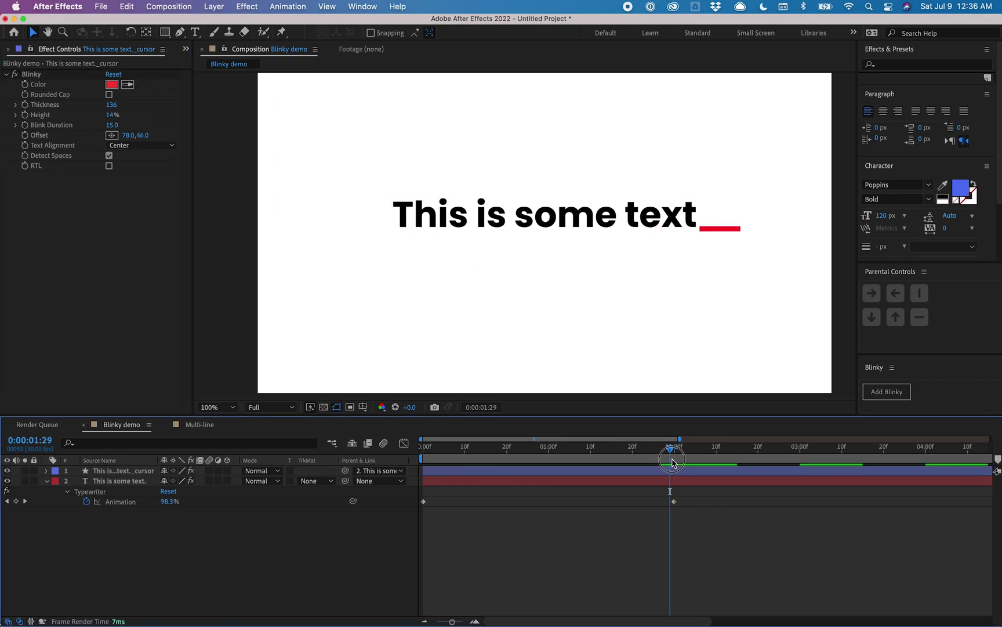
pyautogui.press('h')
pyautogui.press('space')
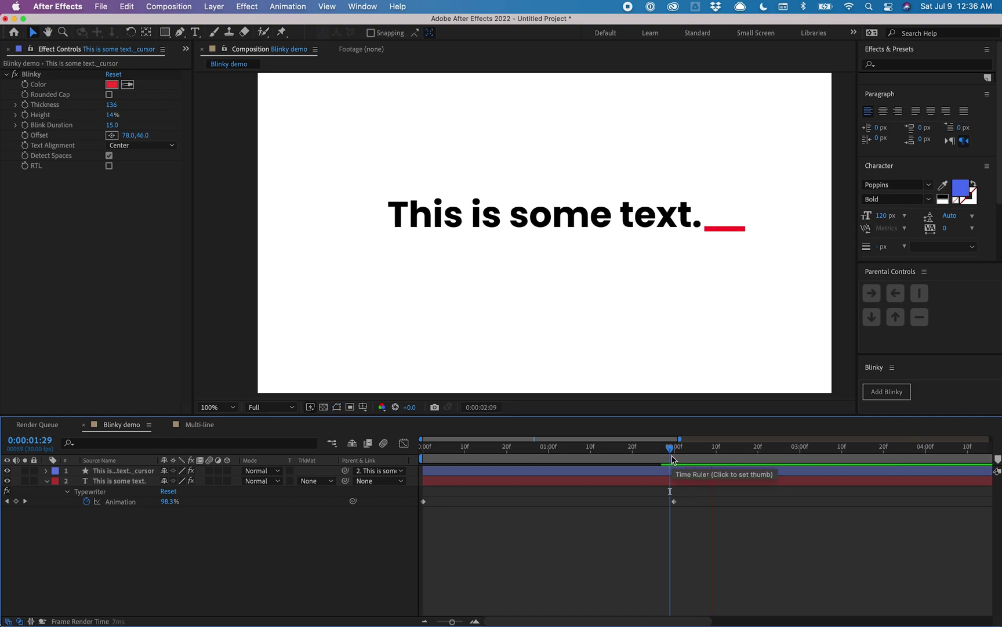
pyautogui.moveTo(673, 445)
pyautogui.mouseDown()
pyautogui.moveTo(481, 458)
pyautogui.moveTo(687, 460)
pyautogui.mouseUp()
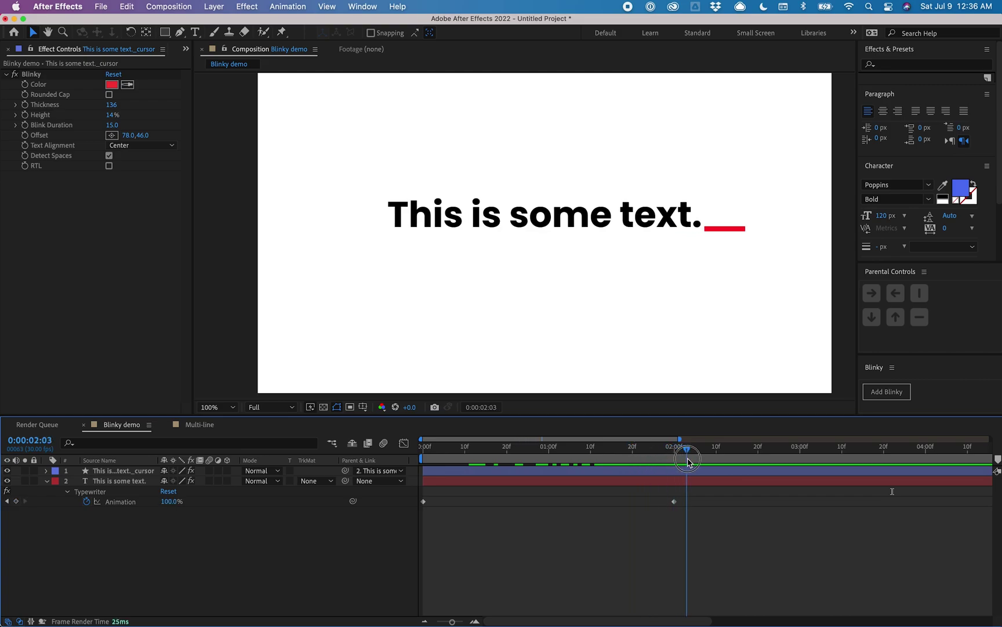
pyautogui.click(686, 532)
pyautogui.click(112, 125)
# - Enter a Blink Duration of 2 and preview the cursor blink from 2 seconds
pyautogui.write('2')
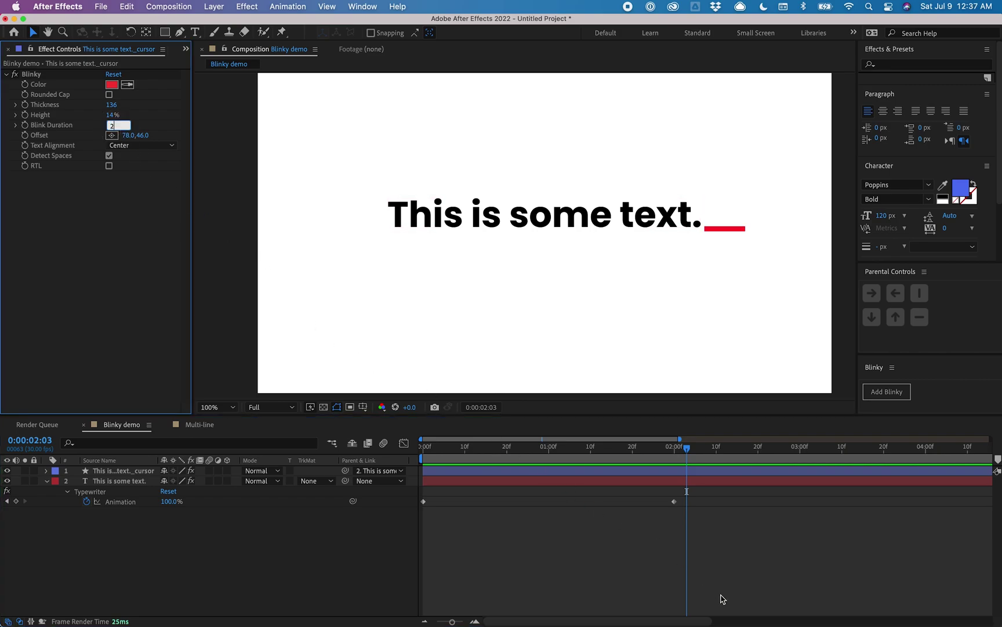
pyautogui.click(703, 544)
pyautogui.click(675, 456)
pyautogui.press('space')
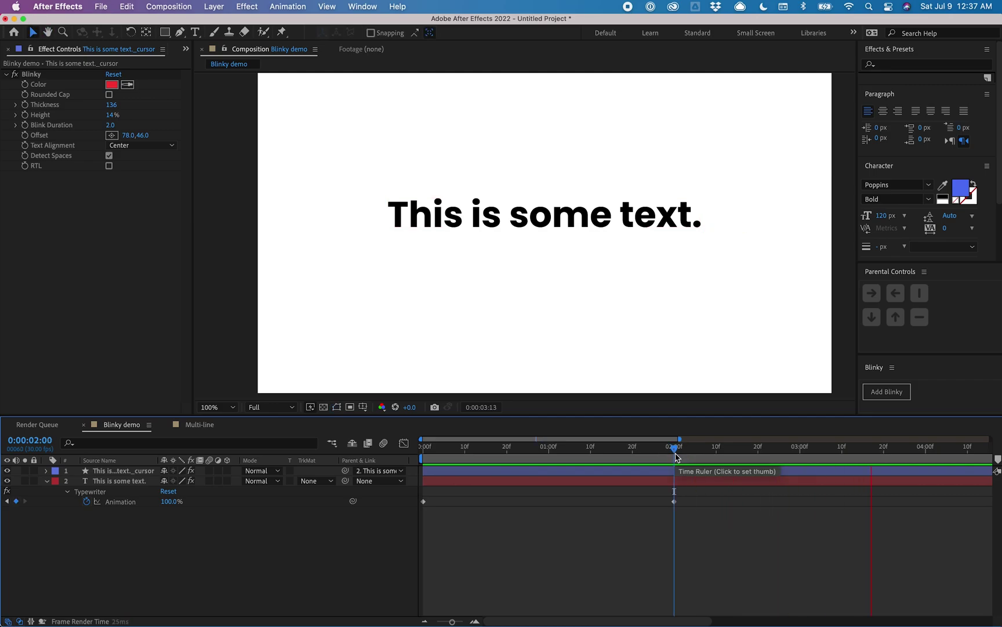
pyautogui.click(677, 456)
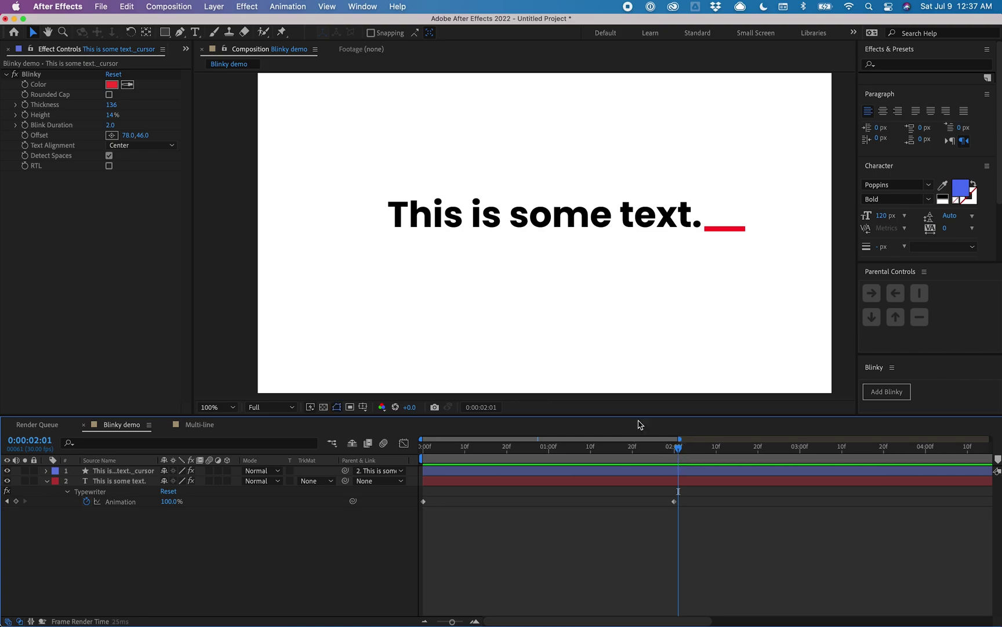
# - Change Blink Duration to 10.0 and preview the slower blink
pyautogui.click(113, 125)
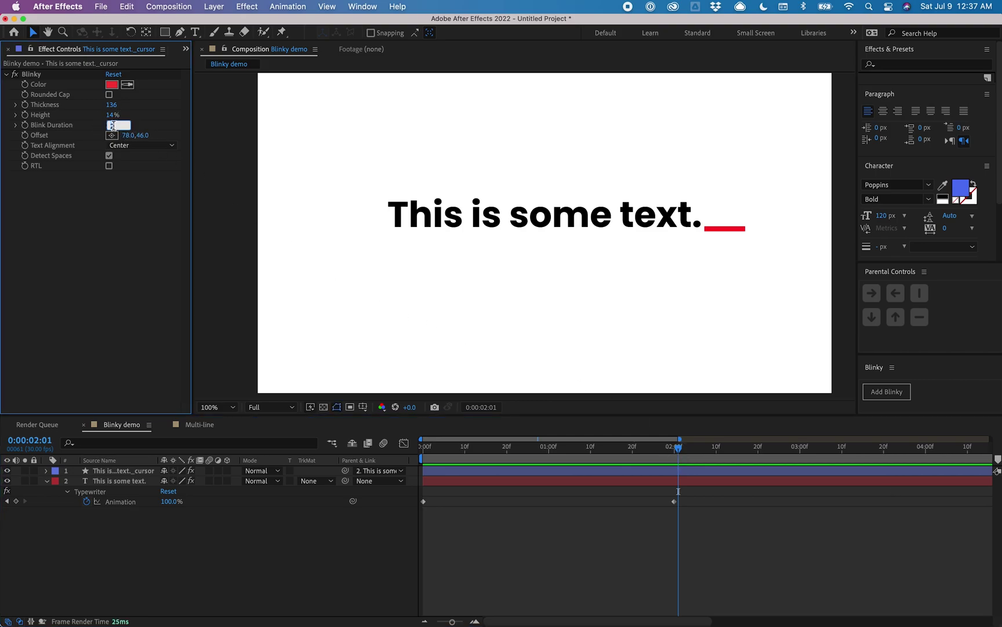
pyautogui.press('Return')
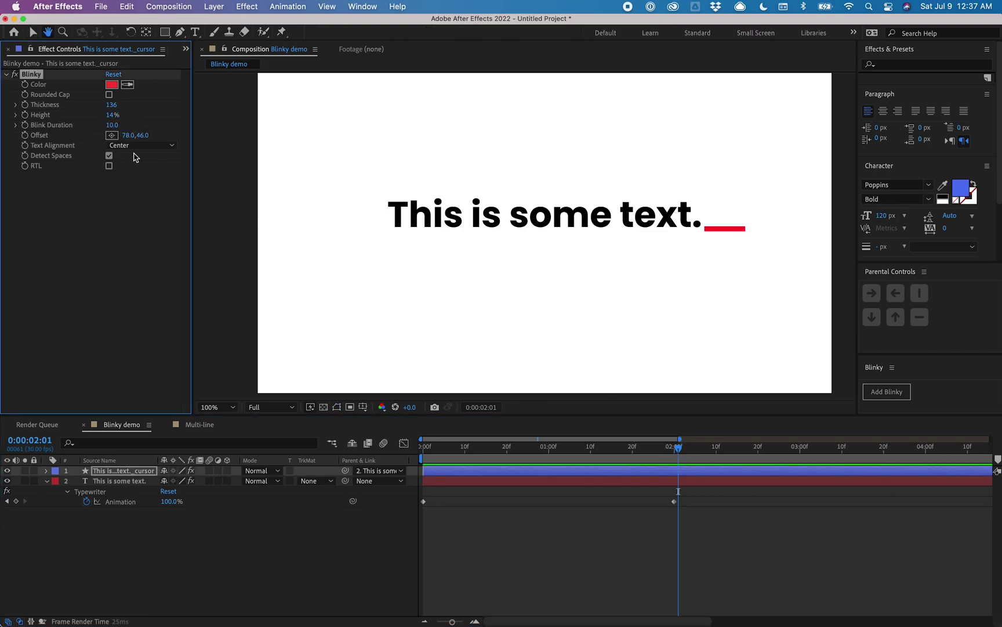
pyautogui.press('space')
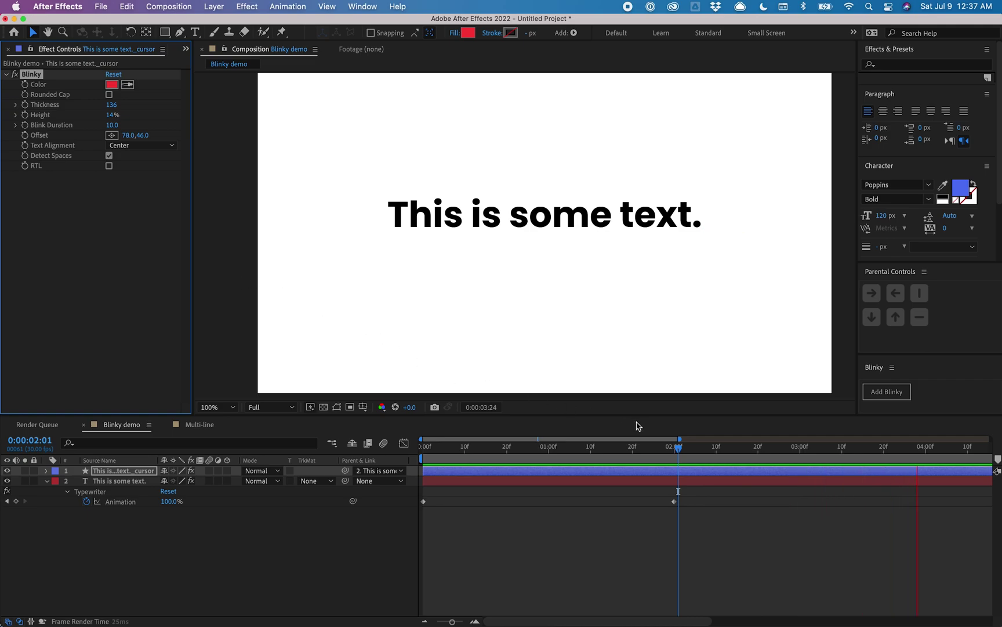
pyautogui.press('space')
pyautogui.click(676, 452)
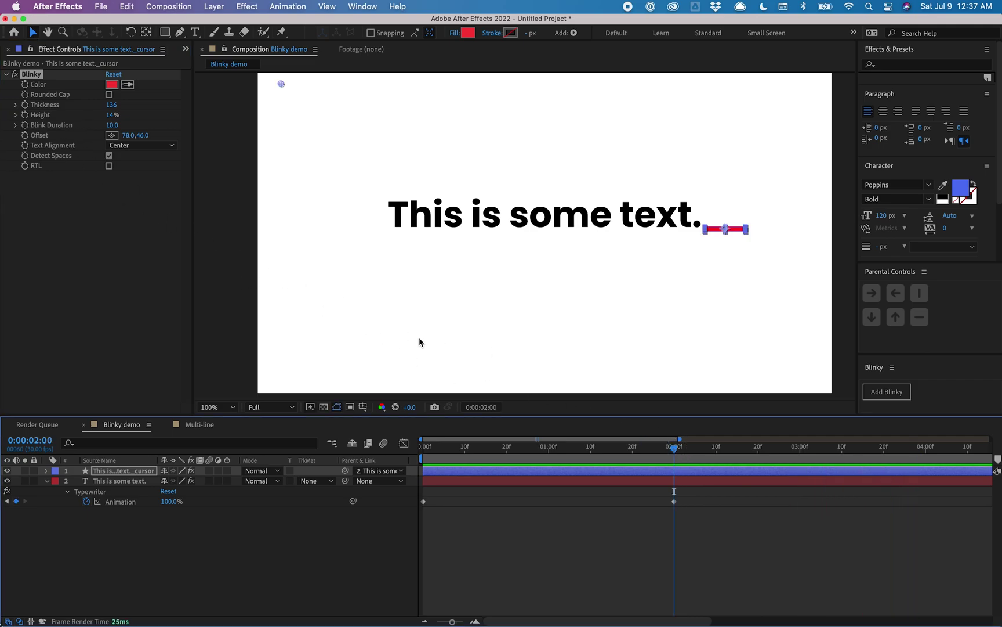
pyautogui.click(552, 487)
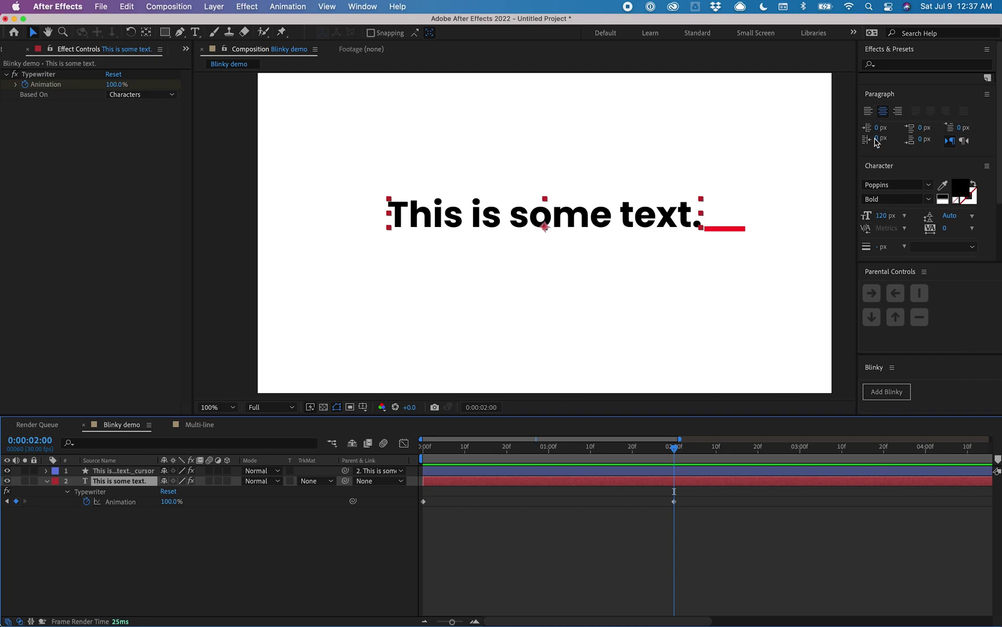
pyautogui.click(704, 474)
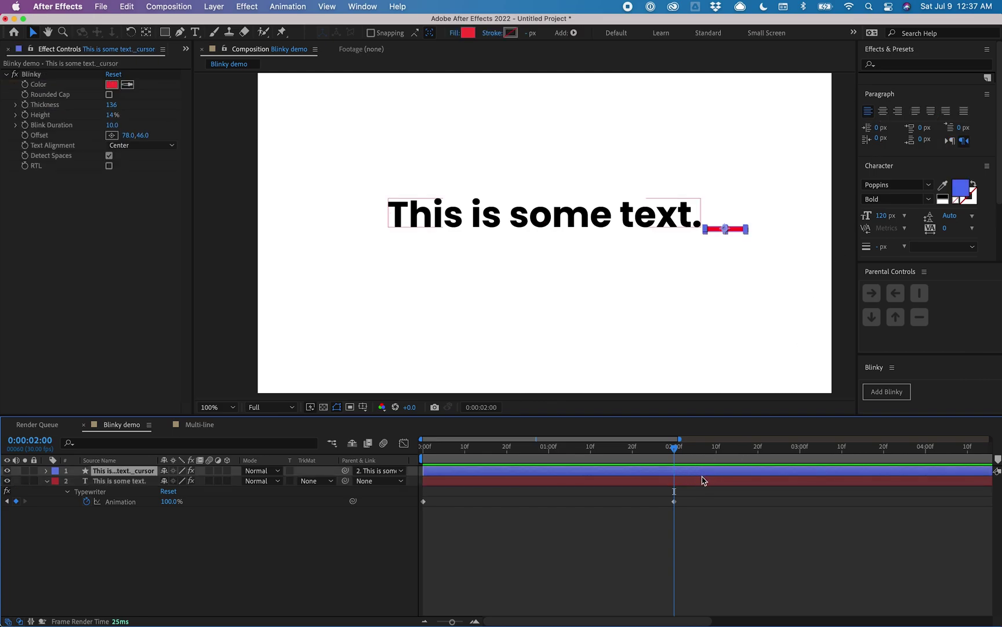
pyautogui.click(703, 482)
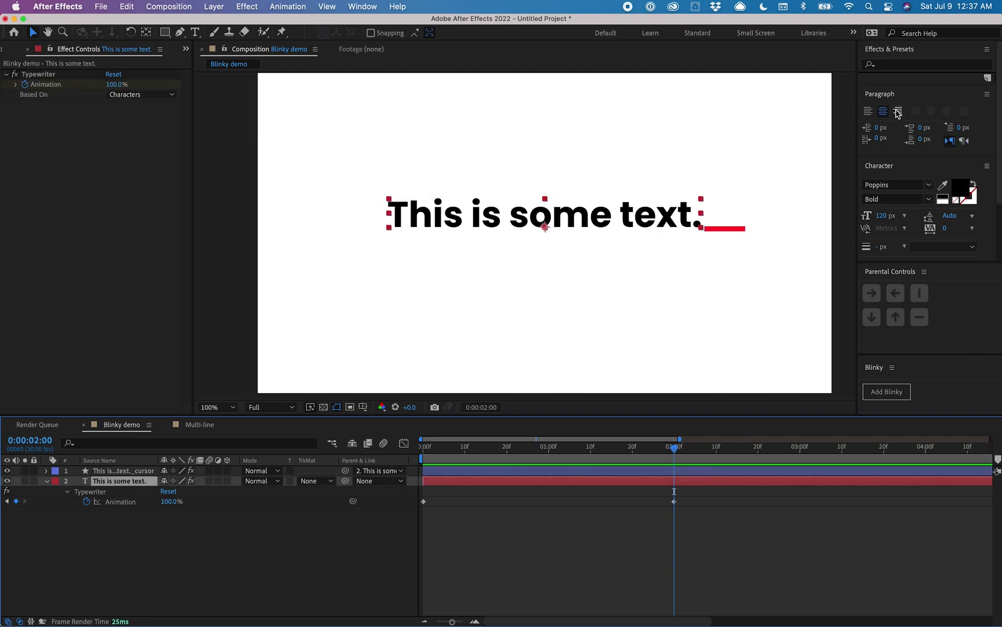
pyautogui.click(728, 473)
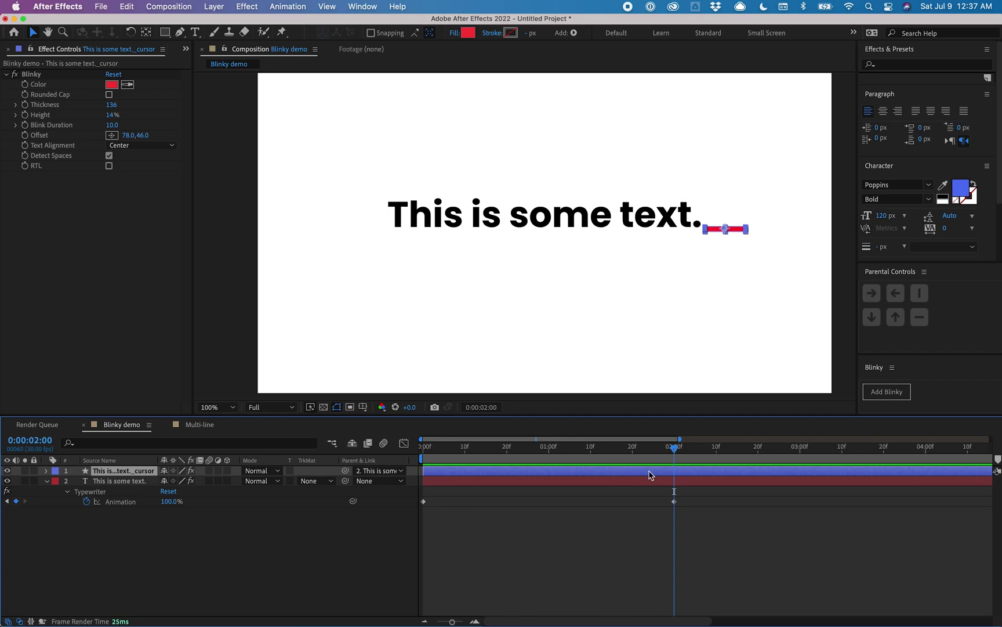
pyautogui.moveTo(649, 451); pyautogui.dragTo(612, 450)
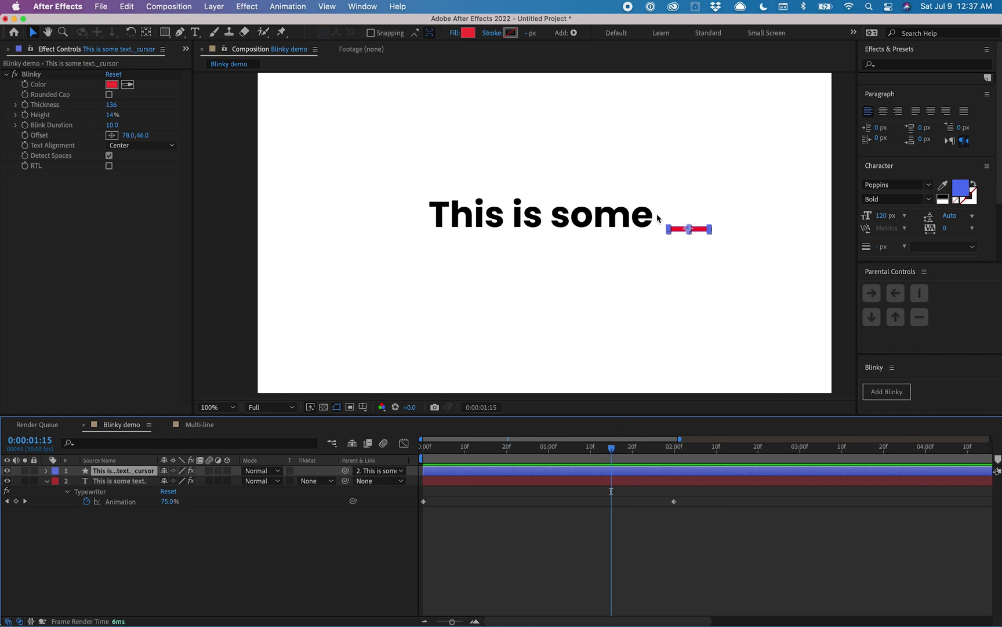
pyautogui.click(108, 156)
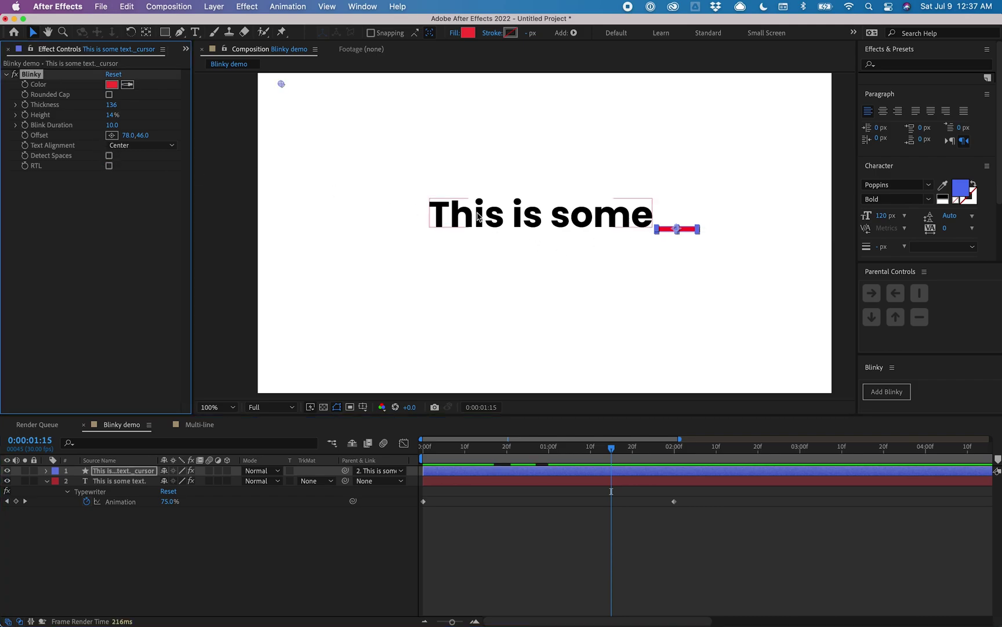
pyautogui.moveTo(613, 447); pyautogui.dragTo(622, 449)
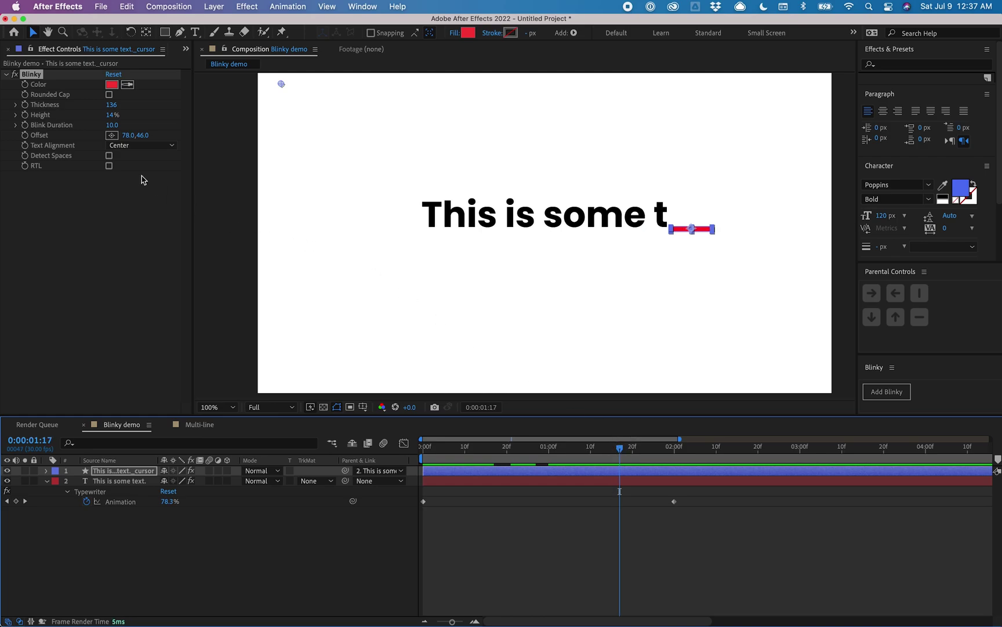
pyautogui.click(109, 155)
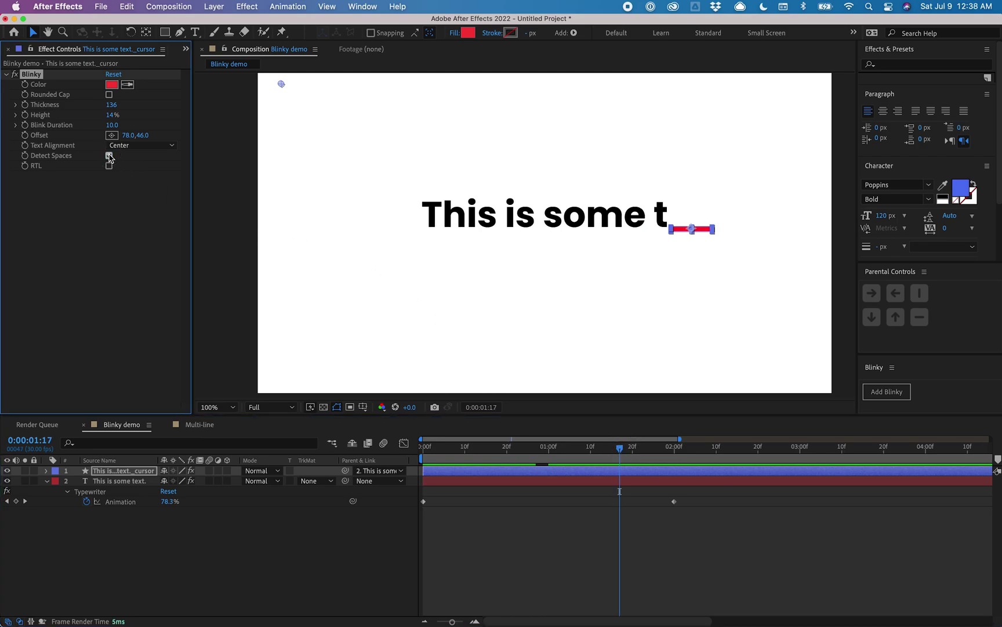
pyautogui.moveTo(620, 448); pyautogui.dragTo(683, 449)
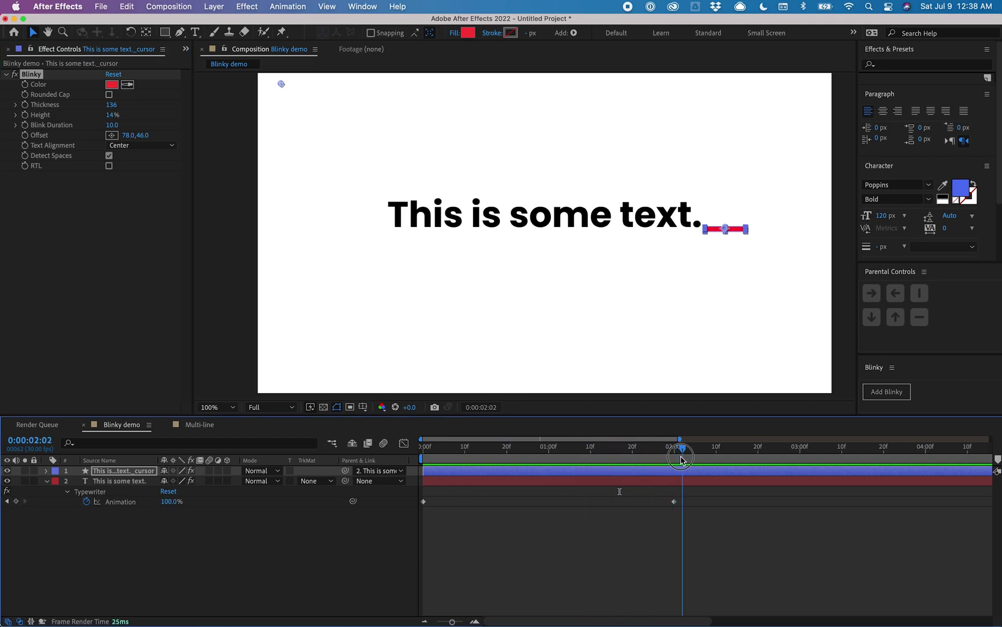
pyautogui.click(110, 166)
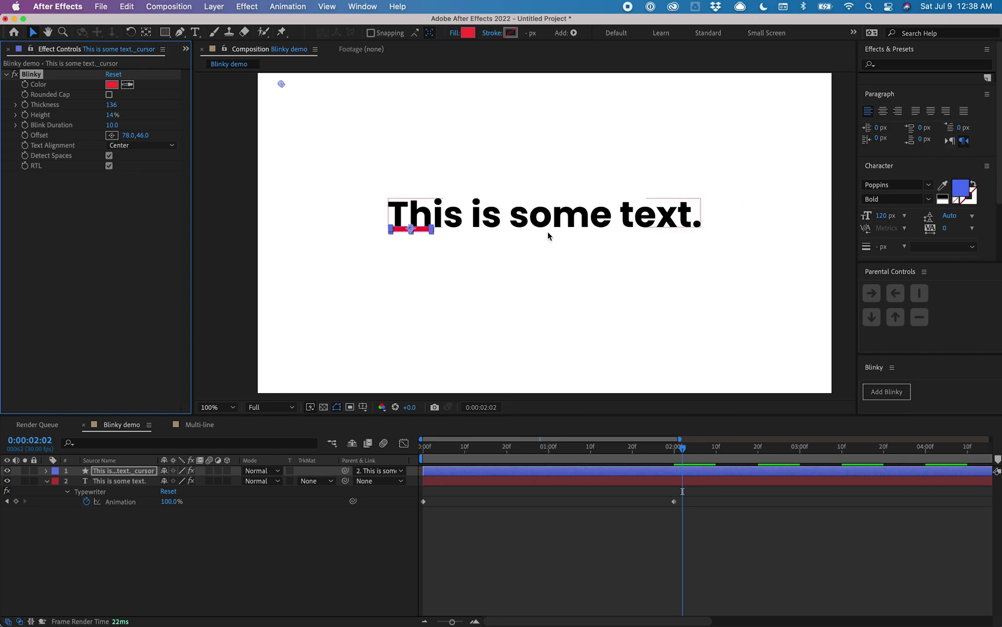
# - Turn Blinky's RTL off, deselect the cursor layer, and switch to the Multi-line composition
pyautogui.click(108, 167)
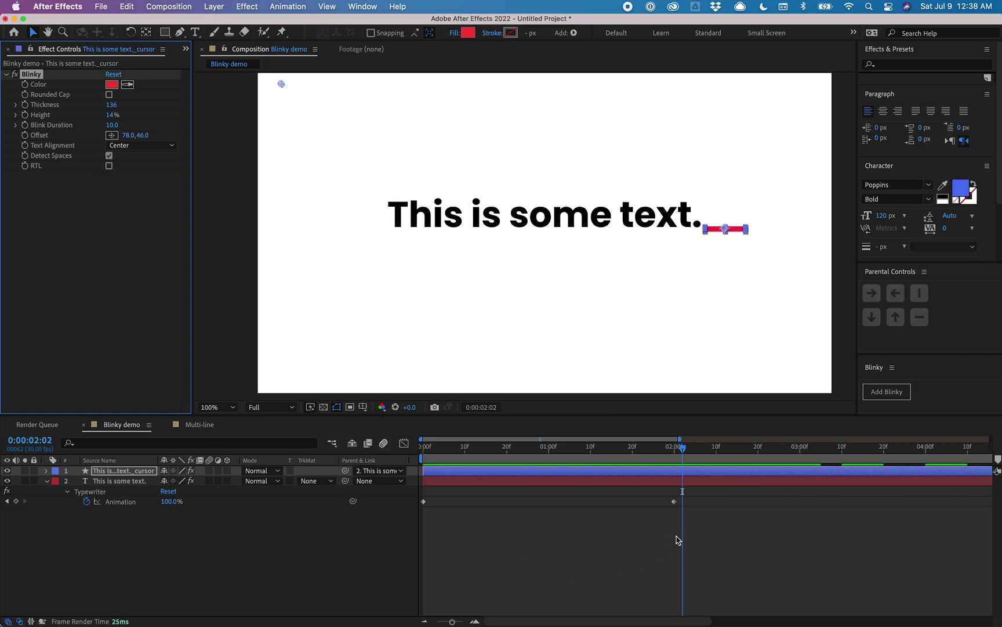
pyautogui.click(650, 518)
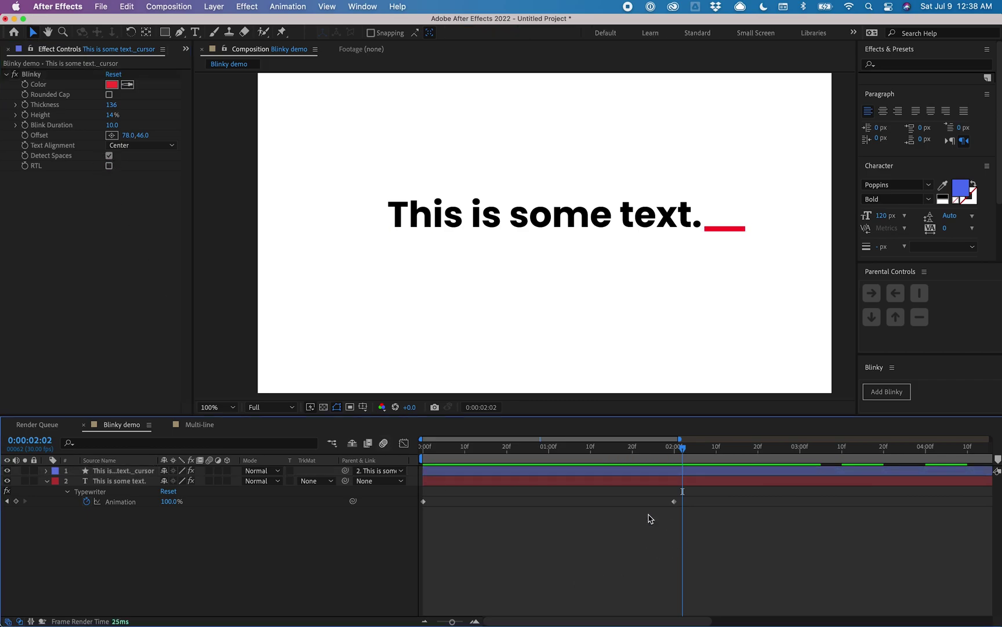
pyautogui.click(198, 425)
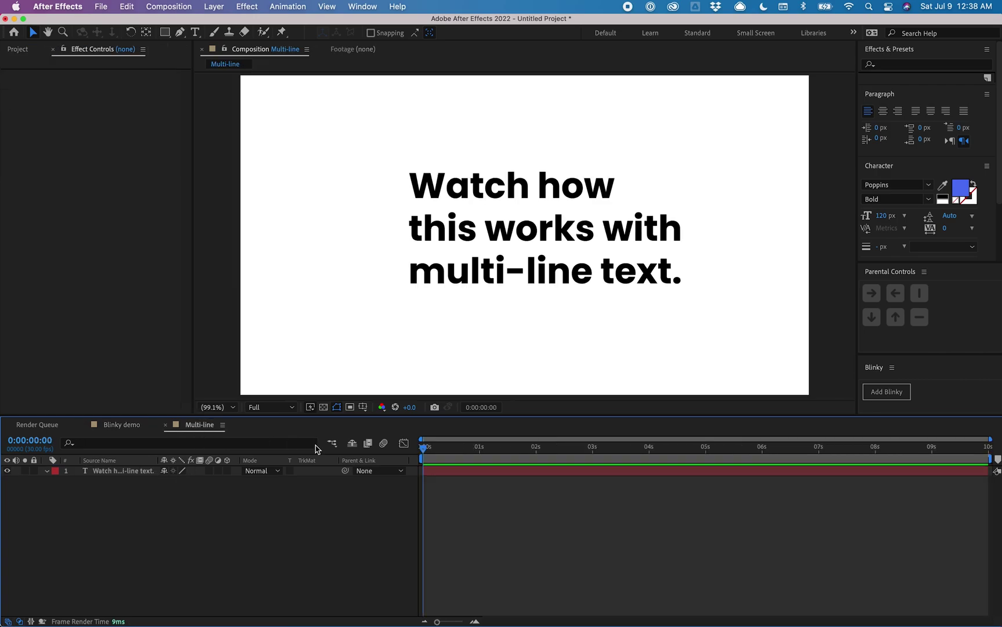
# - Add a Blinky cursor to the multi-line text layer
pyautogui.click(440, 477)
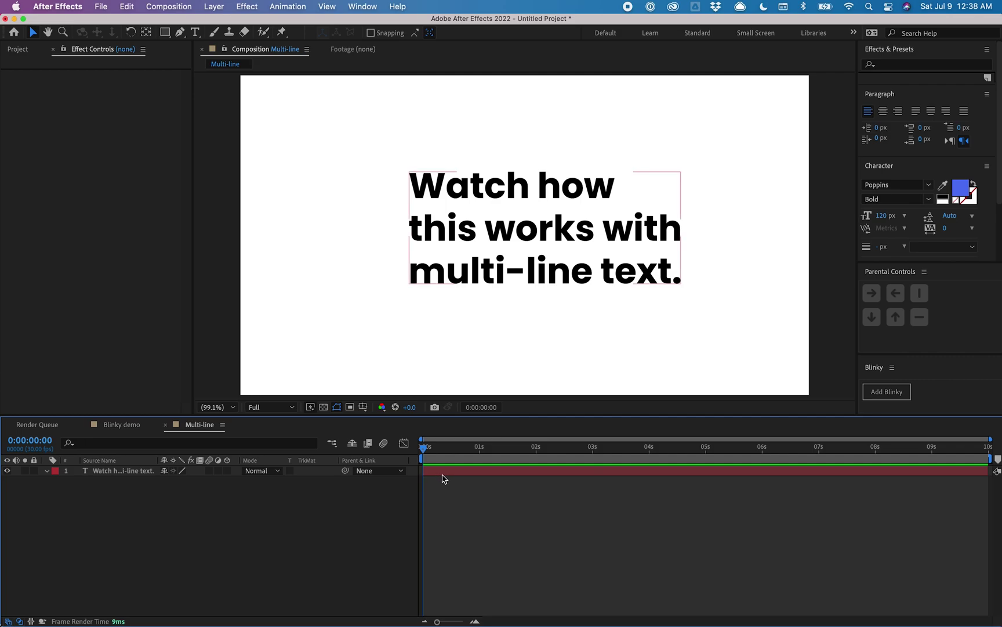
pyautogui.click(443, 477)
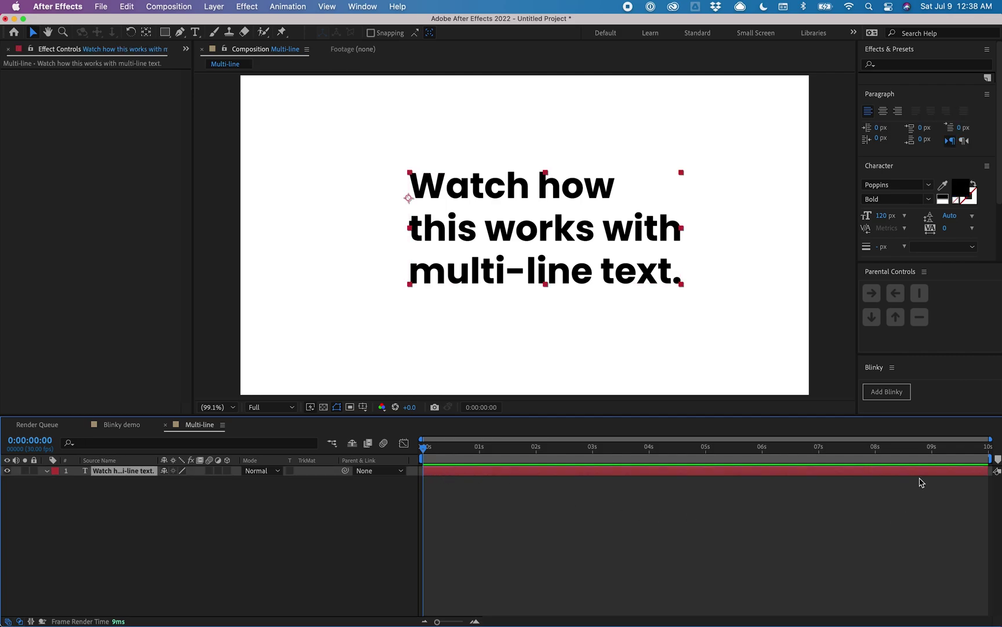
pyautogui.click(887, 392)
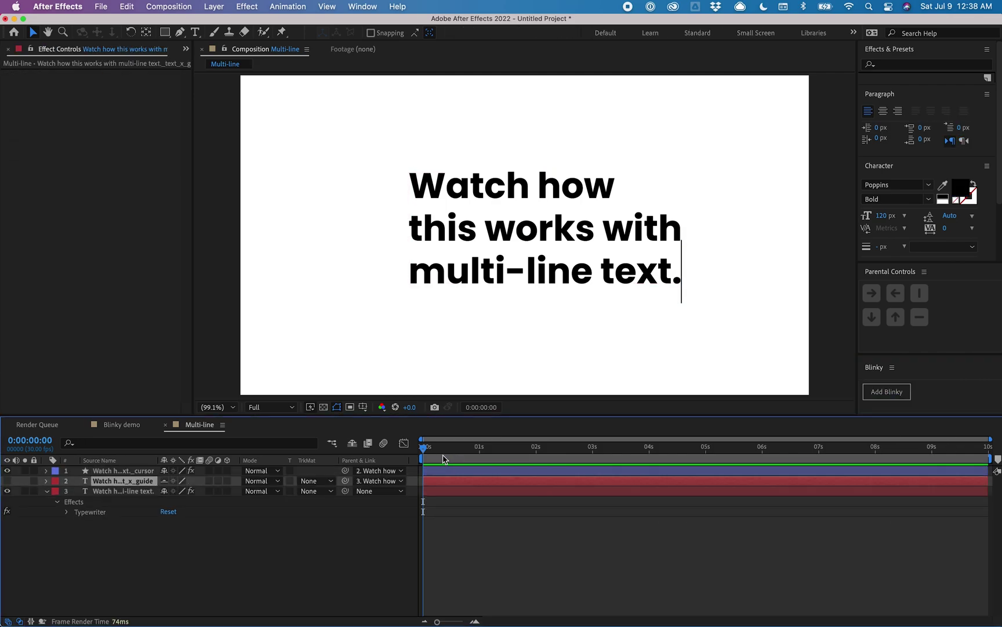
# - Set Typewriter Animation to 1% at 0 s and check the typing at 2 s
pyautogui.click(440, 491)
pyautogui.click(32, 74)
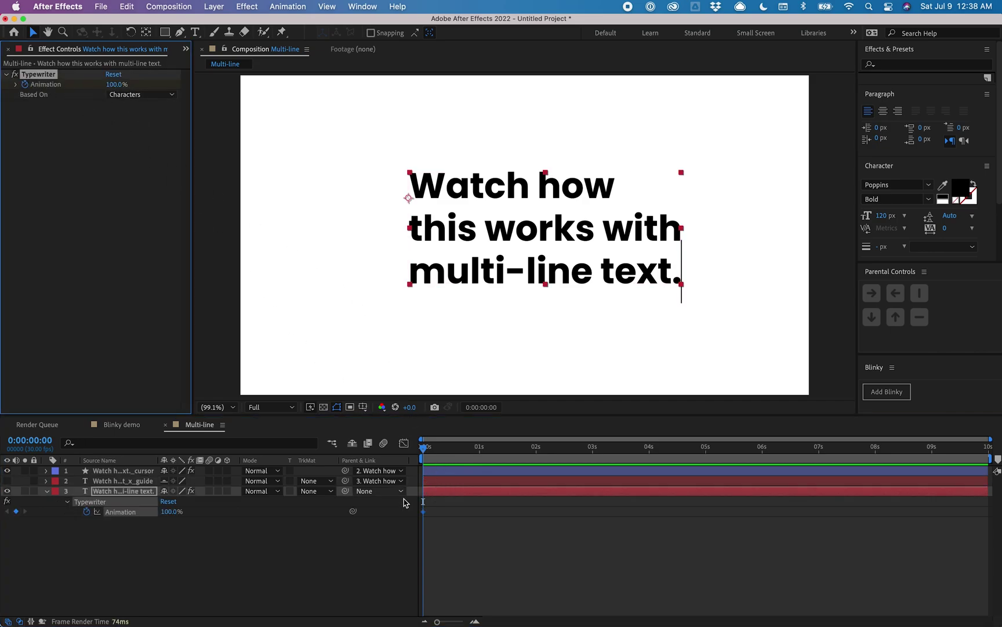
pyautogui.click(424, 511)
pyautogui.press('u')
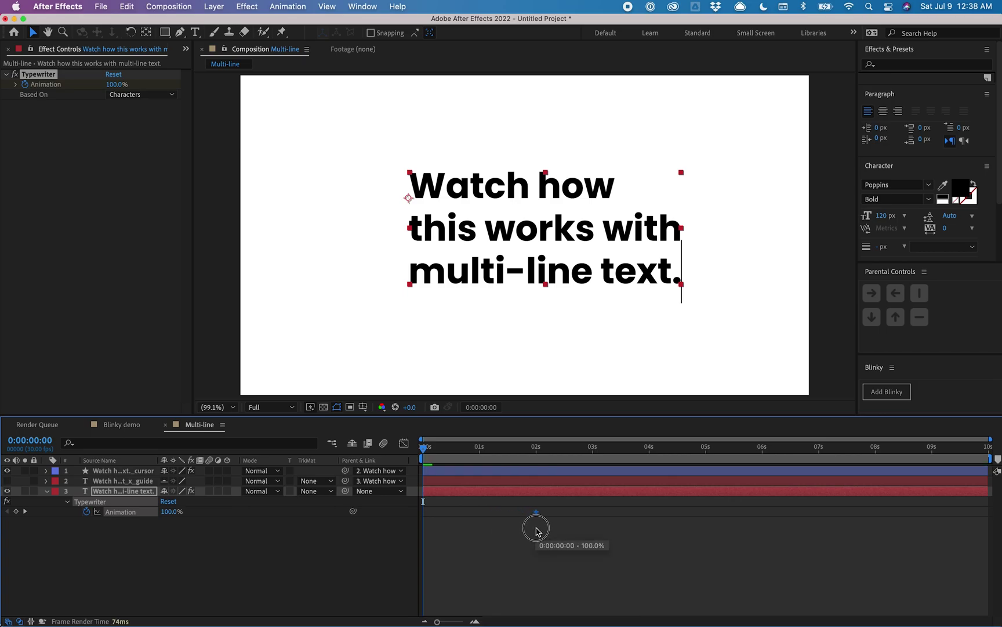
pyautogui.moveTo(116, 86); pyautogui.dragTo(27, 81)
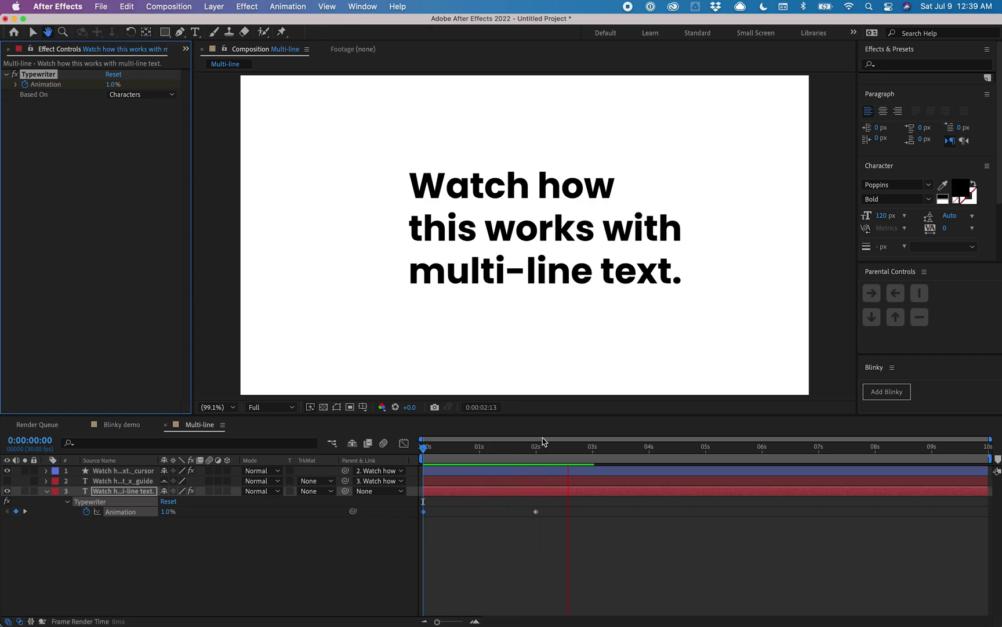
pyautogui.moveTo(539, 445); pyautogui.dragTo(536, 455)
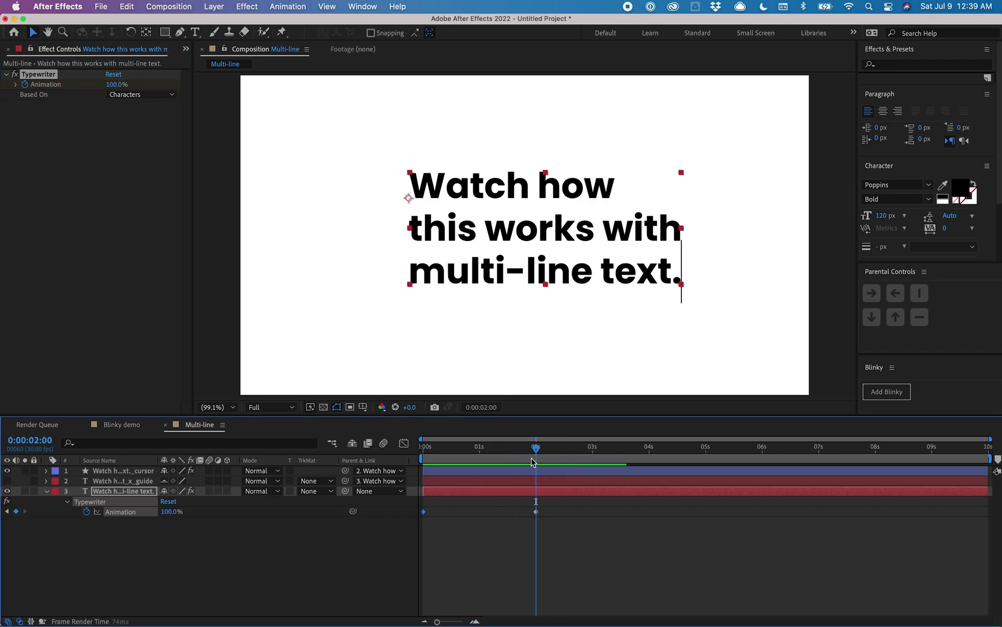
# - Make the x_guide layer visible and solo it to inspect it at 0:00:01:18
pyautogui.click(486, 481)
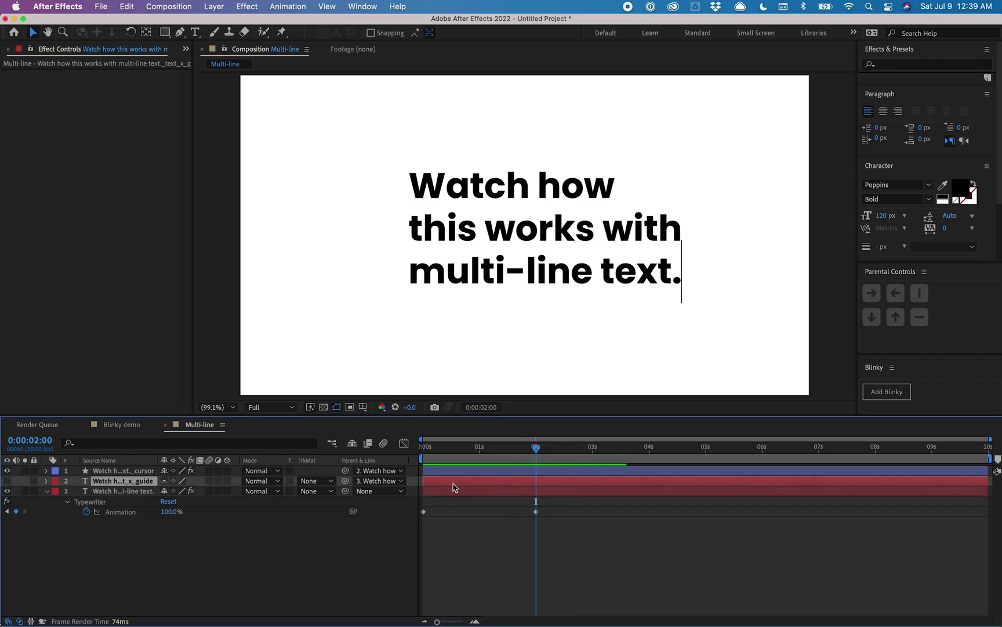
pyautogui.click(7, 480)
pyautogui.click(24, 481)
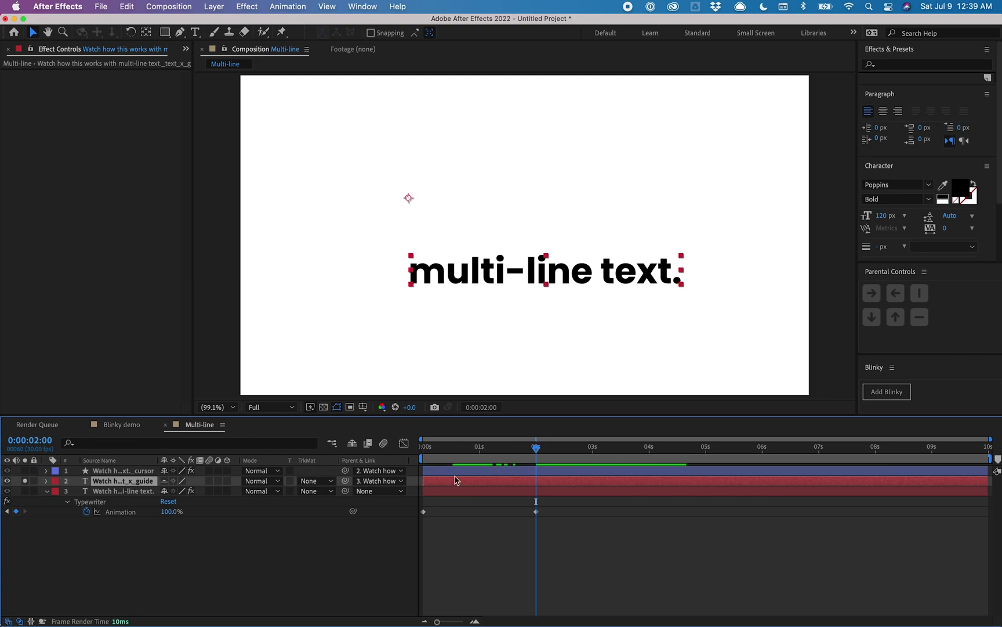
pyautogui.moveTo(535, 447)
pyautogui.mouseDown()
pyautogui.moveTo(441, 441)
pyautogui.moveTo(517, 450)
pyautogui.mouseUp()
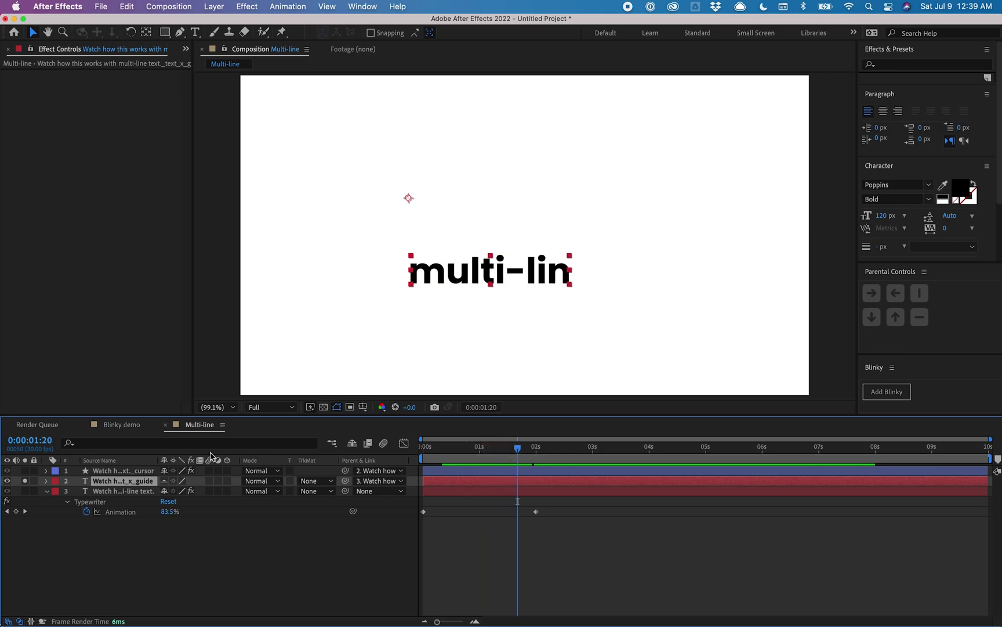
# - Unsolo and hide x_guide, enable the Shy layers toggle, and scrub to 0:00:02:01
pyautogui.click(25, 480)
pyautogui.click(7, 480)
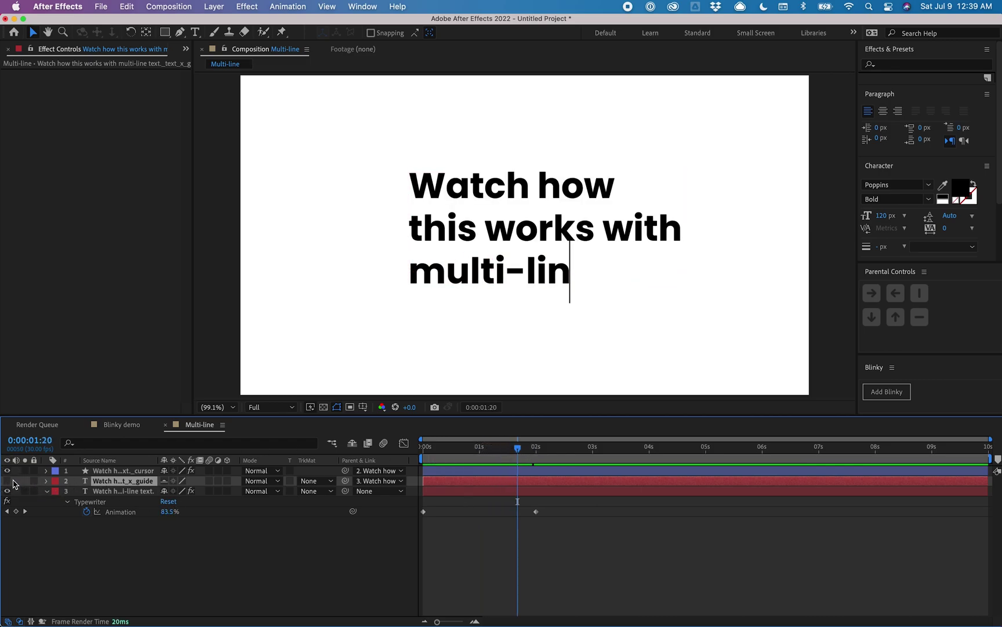
pyautogui.click(352, 443)
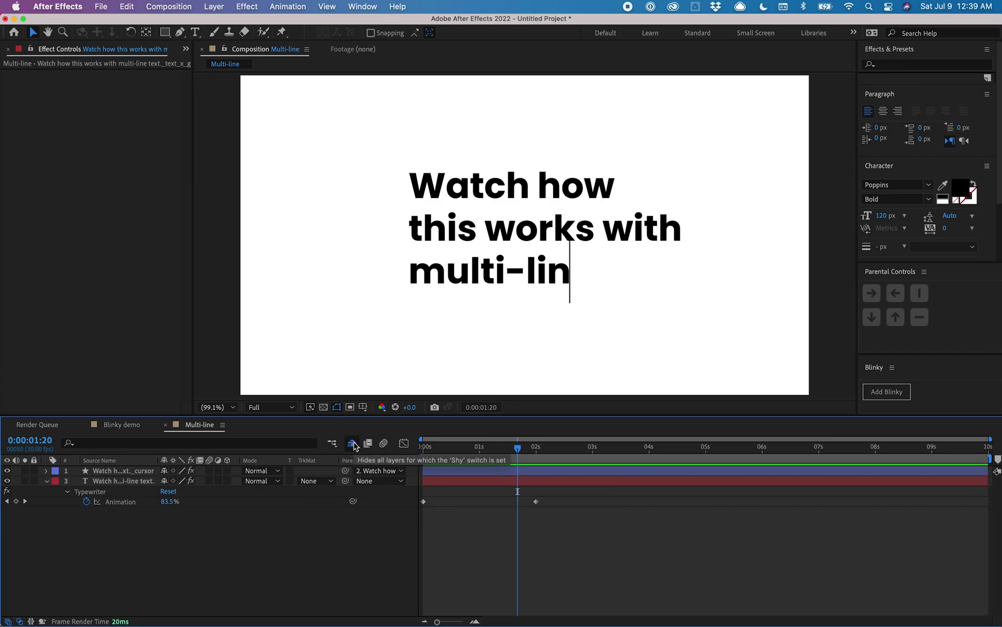
pyautogui.click(518, 530)
pyautogui.moveTo(518, 454); pyautogui.dragTo(537, 454)
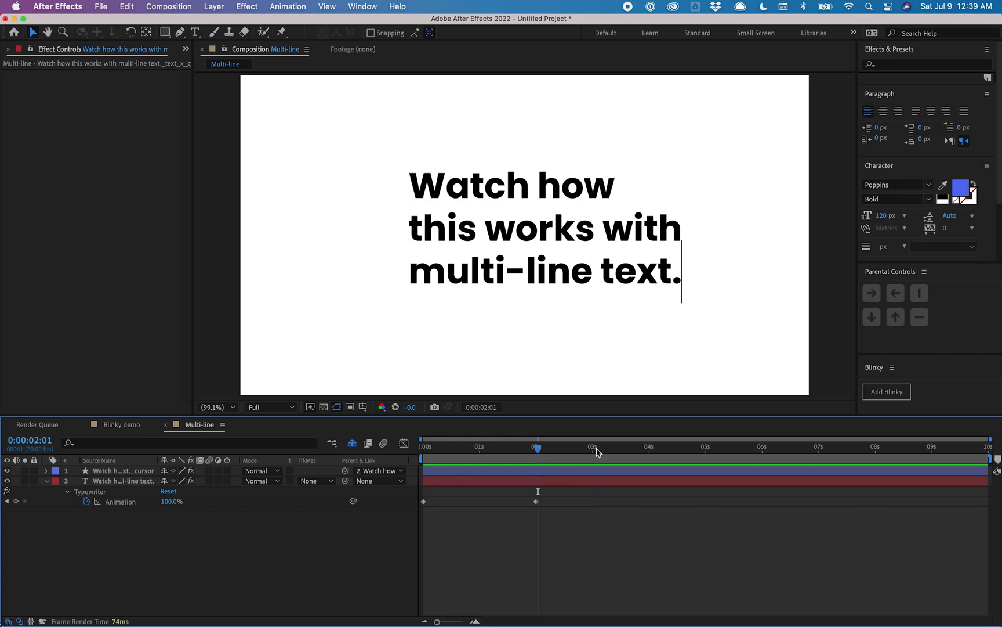
# - Open the Blinky demo comp and set Project Settings expressions engine to Legacy ExtendScript
pyautogui.click(123, 424)
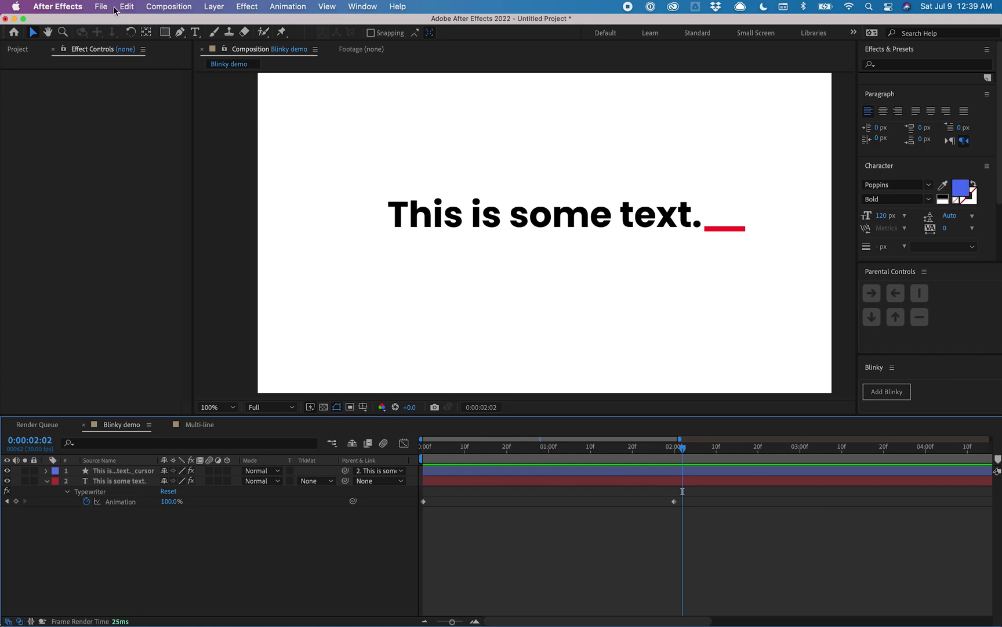
pyautogui.click(103, 6)
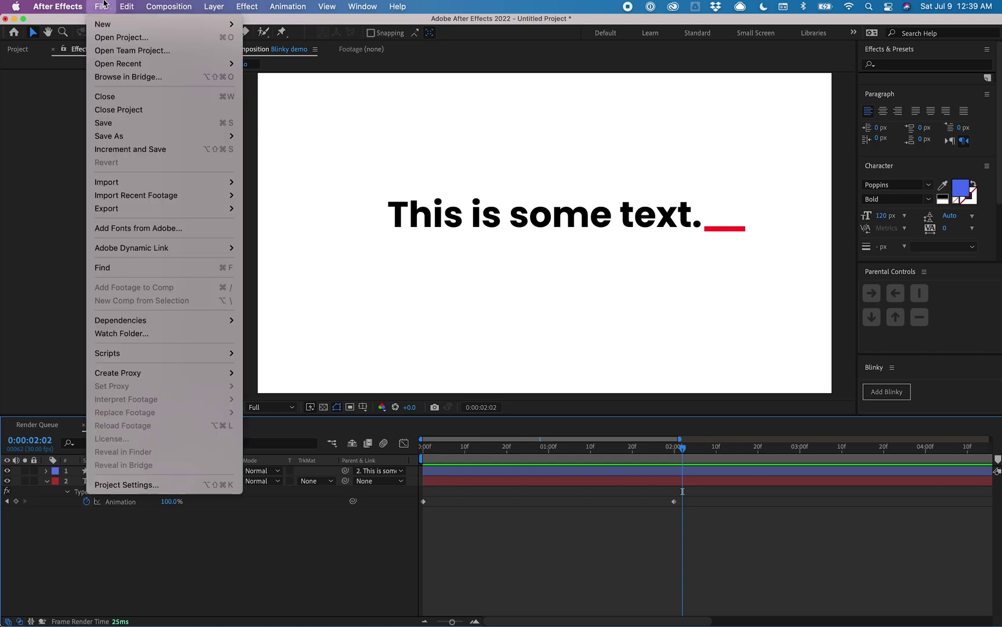
pyautogui.click(191, 490)
pyautogui.click(574, 194)
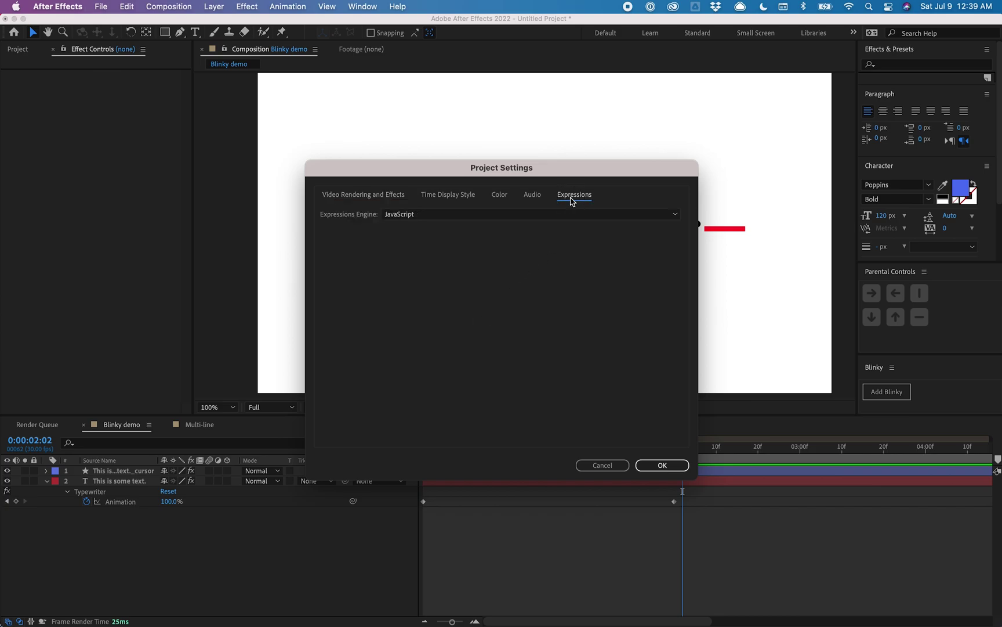
pyautogui.click(407, 216)
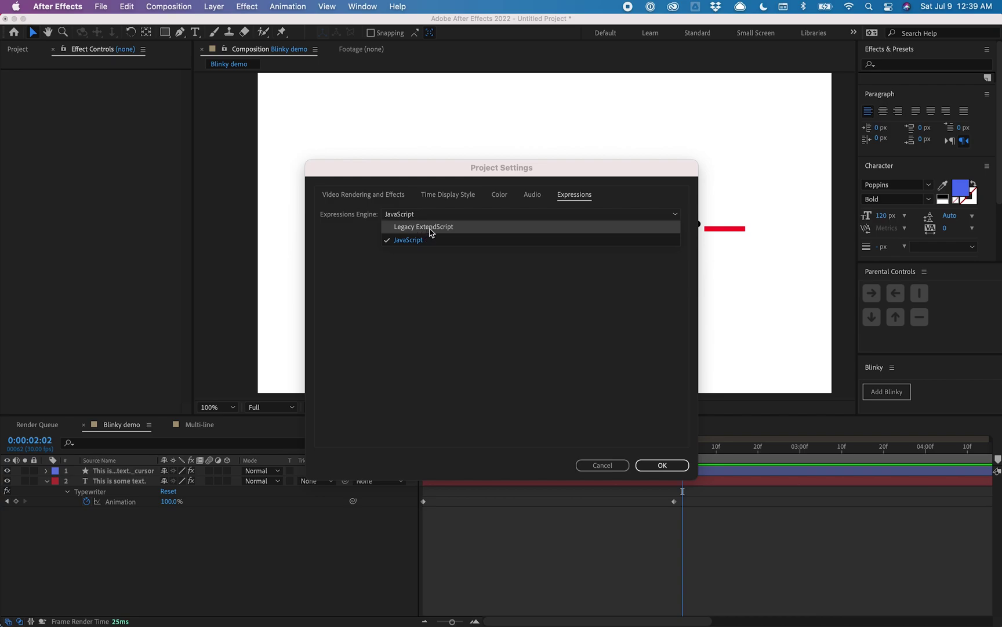
pyautogui.click(430, 232)
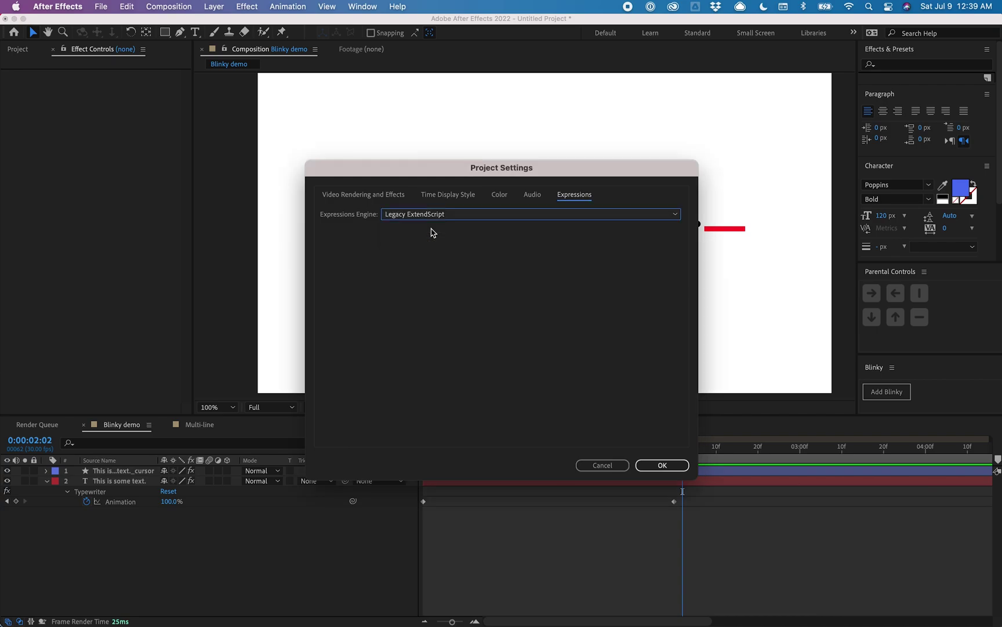
pyautogui.click(687, 465)
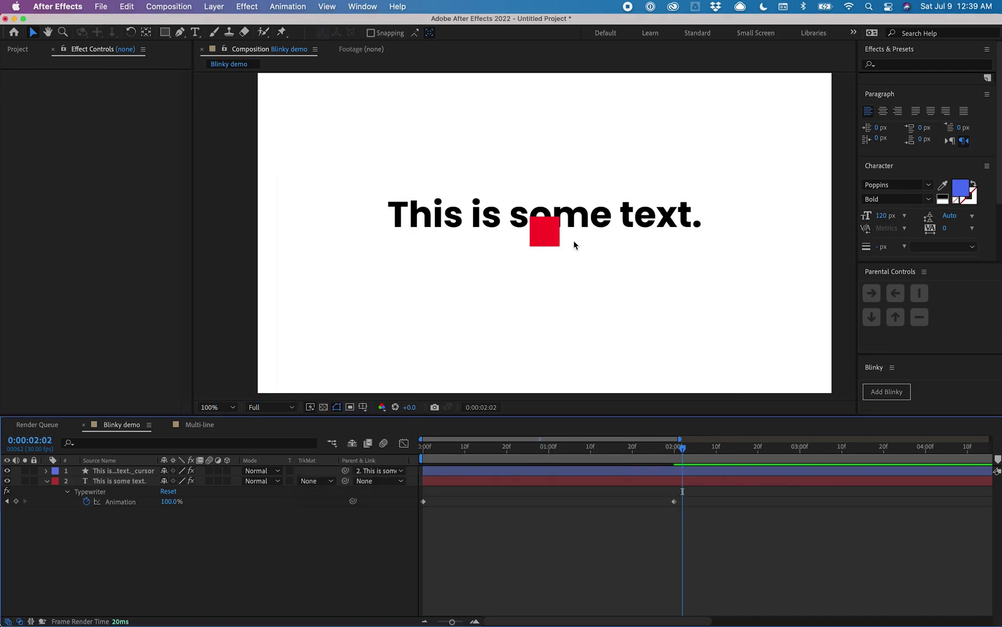
# - Show the cursor layer's Size expression and view its sourceText.style error
pyautogui.moveTo(635, 447); pyautogui.dragTo(657, 450)
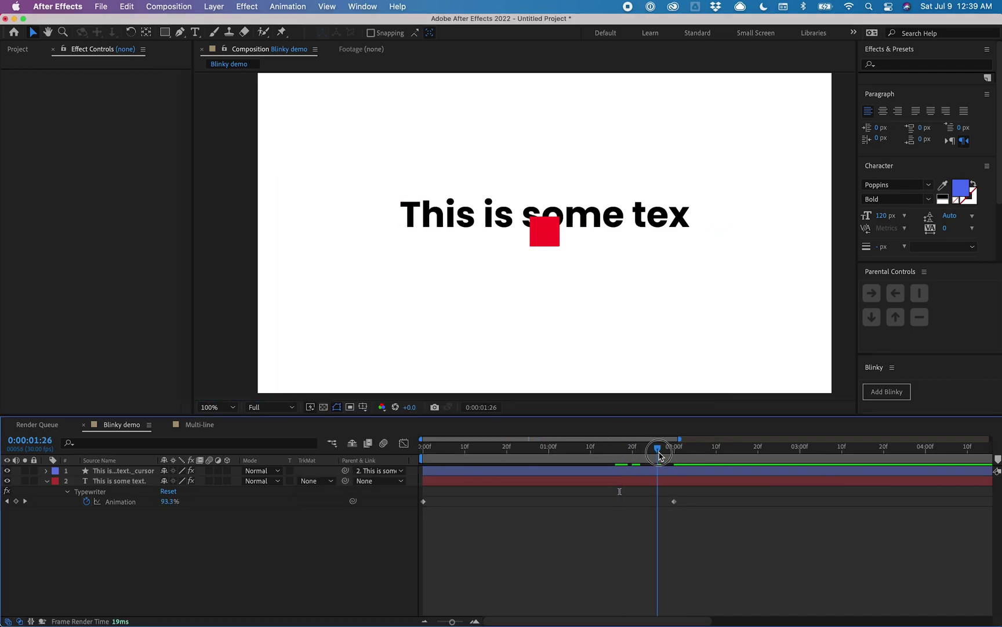
pyautogui.press('space')
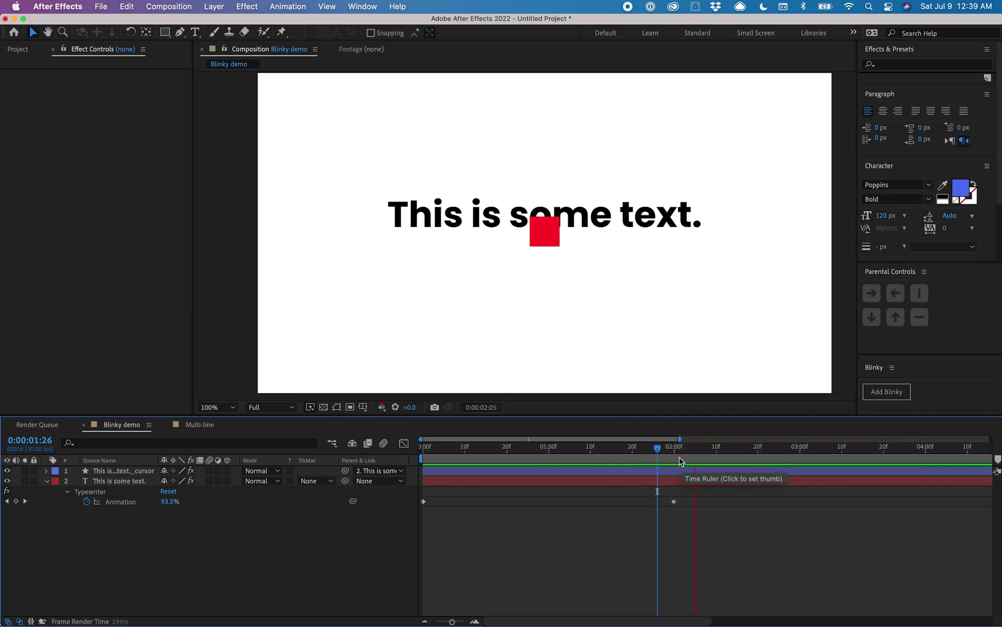
pyautogui.click(681, 475)
pyautogui.press('e')
pyautogui.press('e')
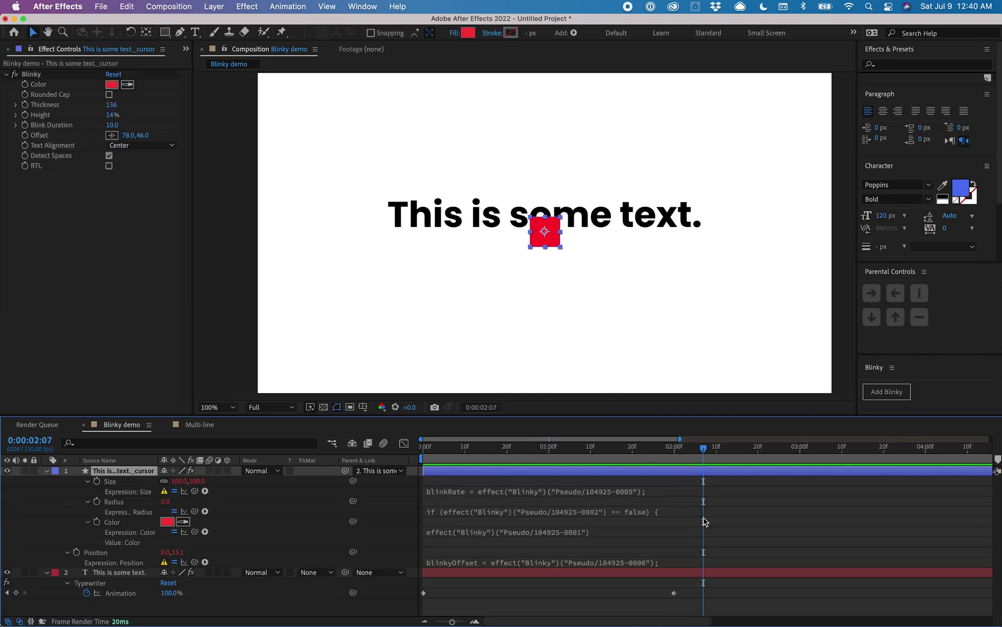
pyautogui.click(561, 493)
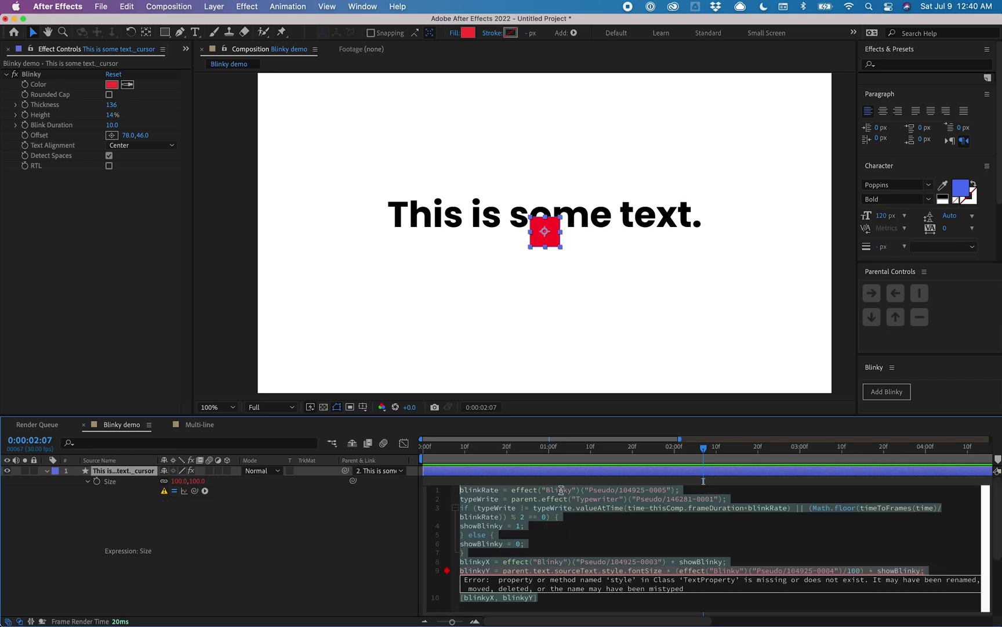
pyautogui.click(568, 477)
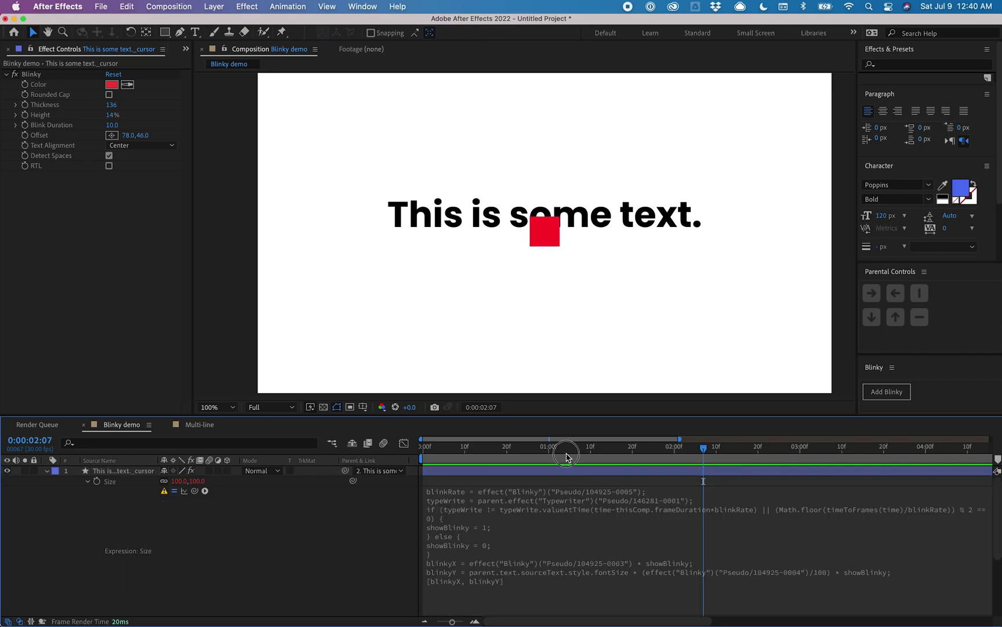
# - Scrub to 0:00:01:16 and bring up the File menu
pyautogui.click(553, 450)
pyautogui.moveTo(553, 456); pyautogui.dragTo(616, 450)
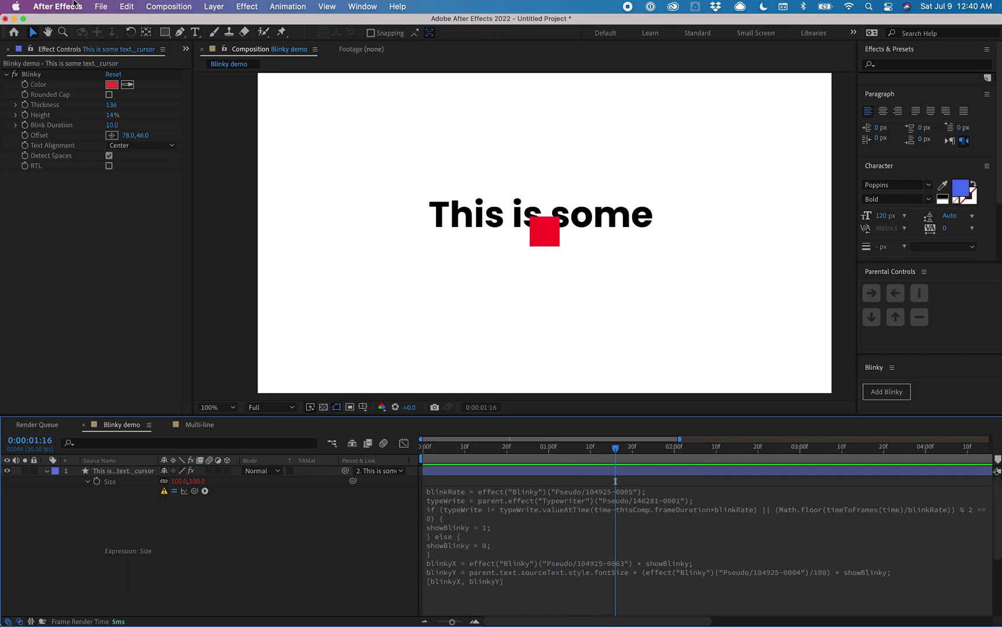
pyautogui.click(101, 6)
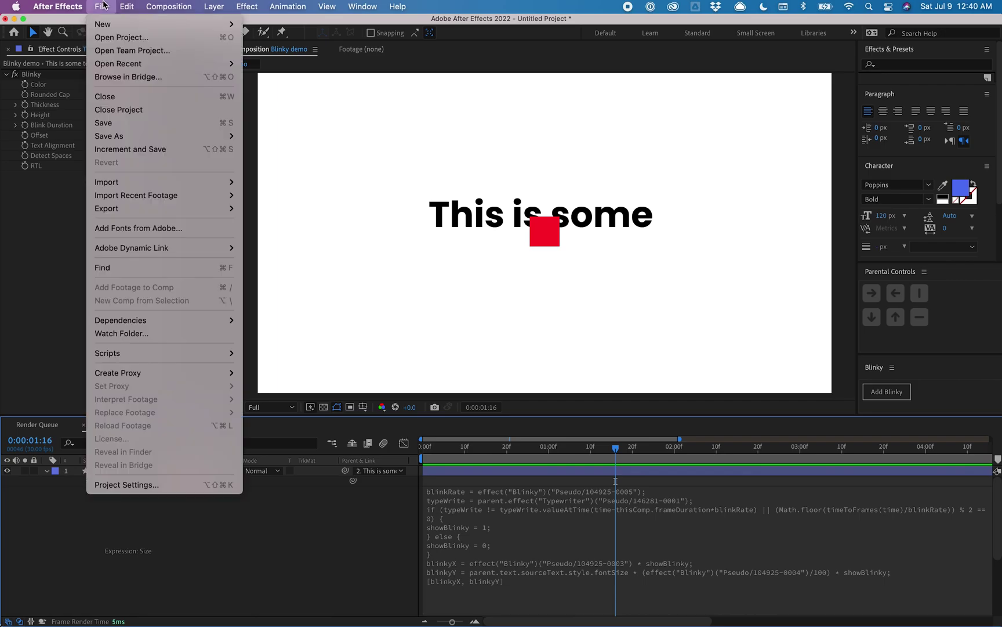
# - Switch the project's expressions engine to JavaScript in Project Settings
pyautogui.click(152, 485)
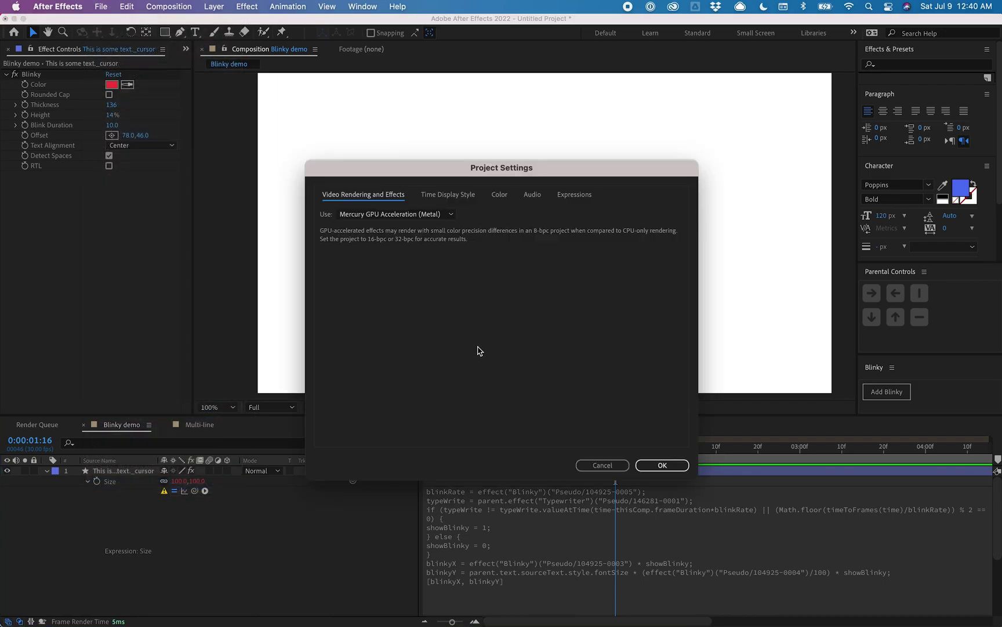
pyautogui.click(566, 196)
pyautogui.click(561, 214)
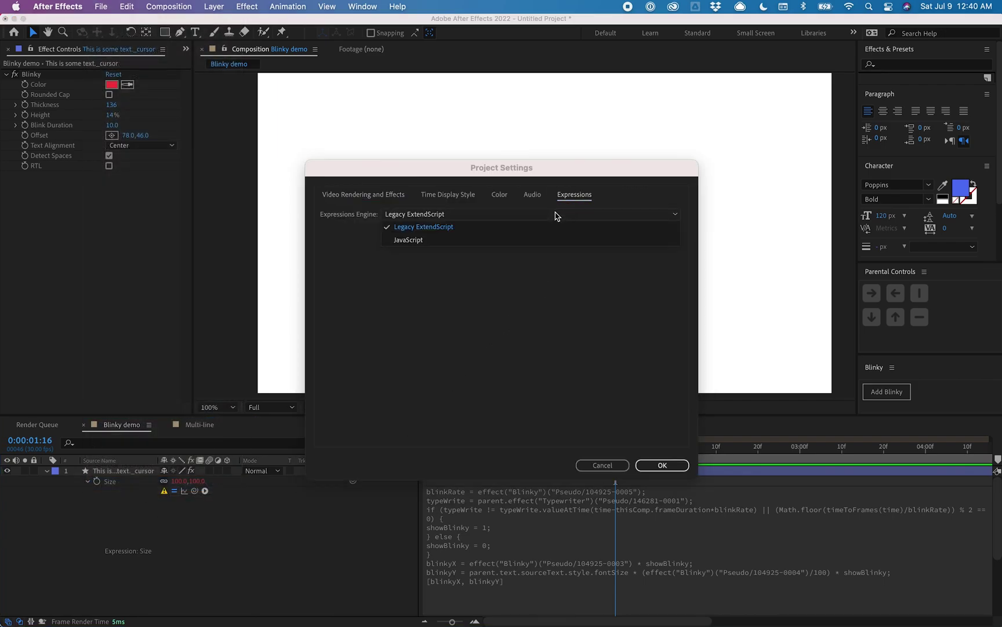
pyautogui.click(539, 240)
pyautogui.click(653, 465)
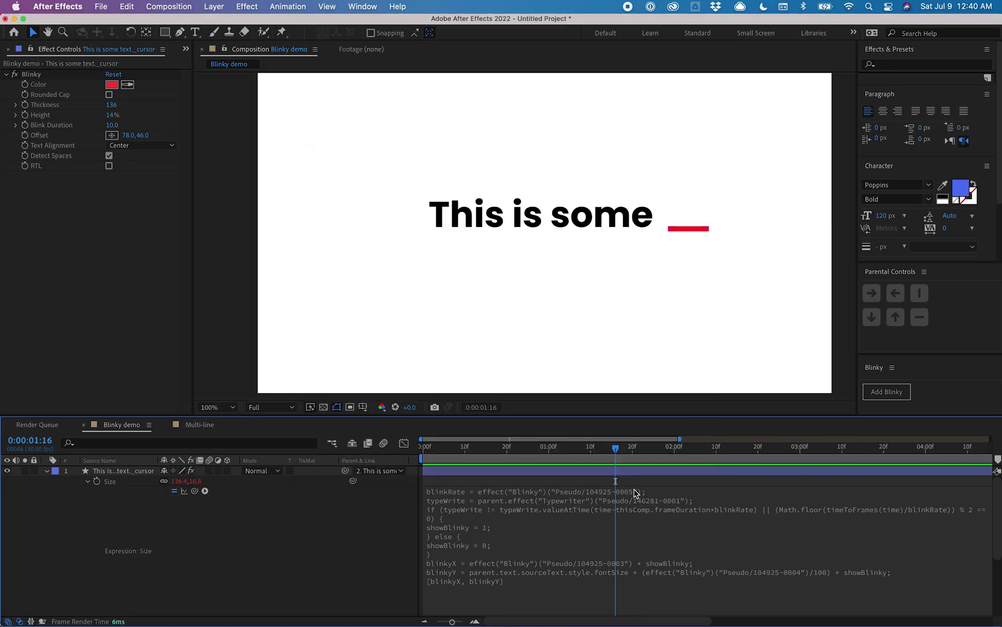
# - Scrub the timeline from the start to preview the text typing on with the red underscore cursor
pyautogui.moveTo(598, 448); pyautogui.dragTo(392, 448)
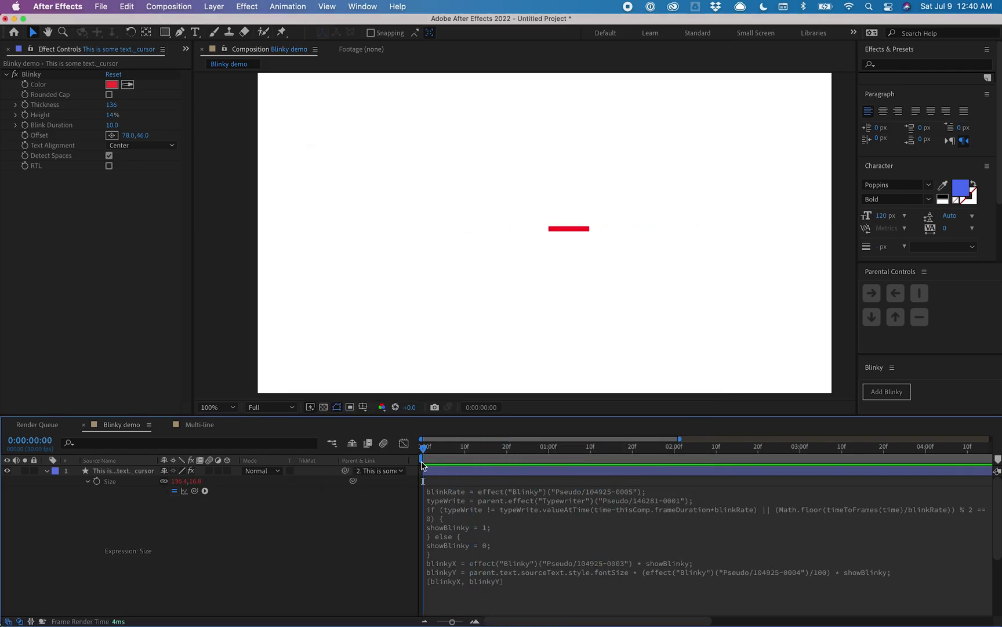
pyautogui.press('u')
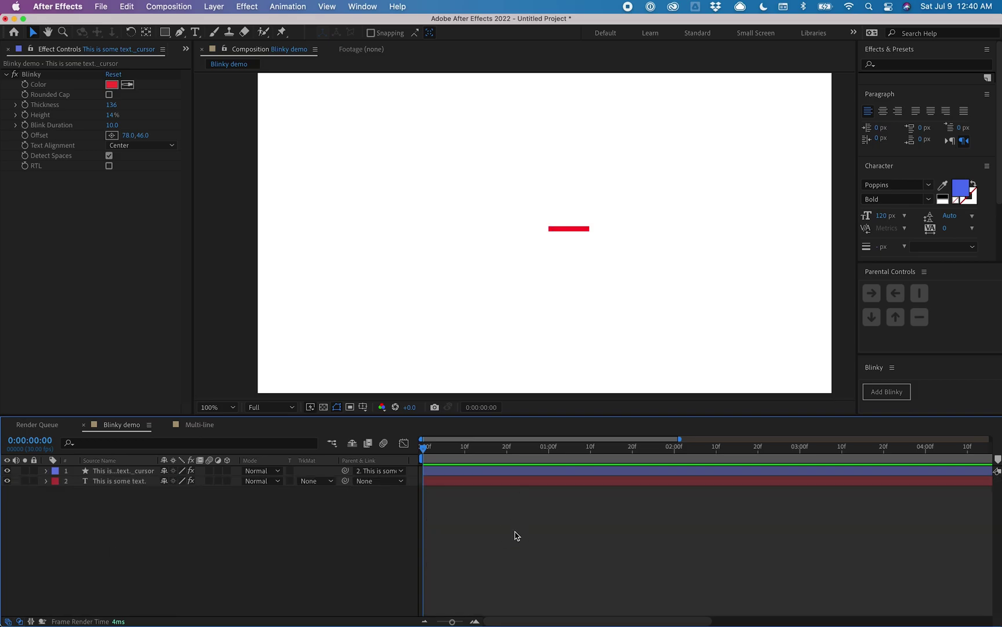
pyautogui.moveTo(527, 448); pyautogui.dragTo(620, 448)
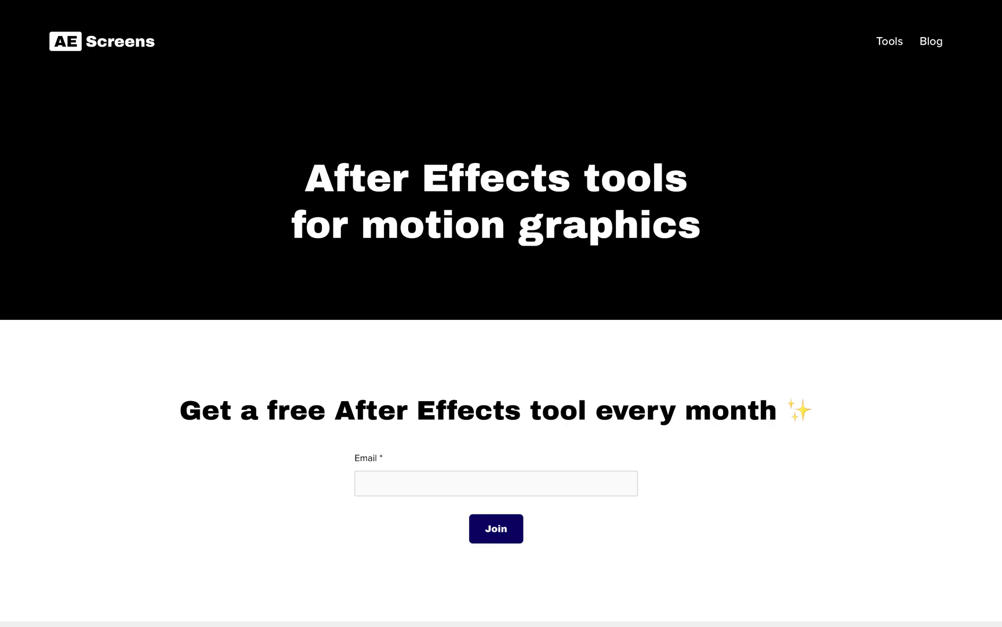